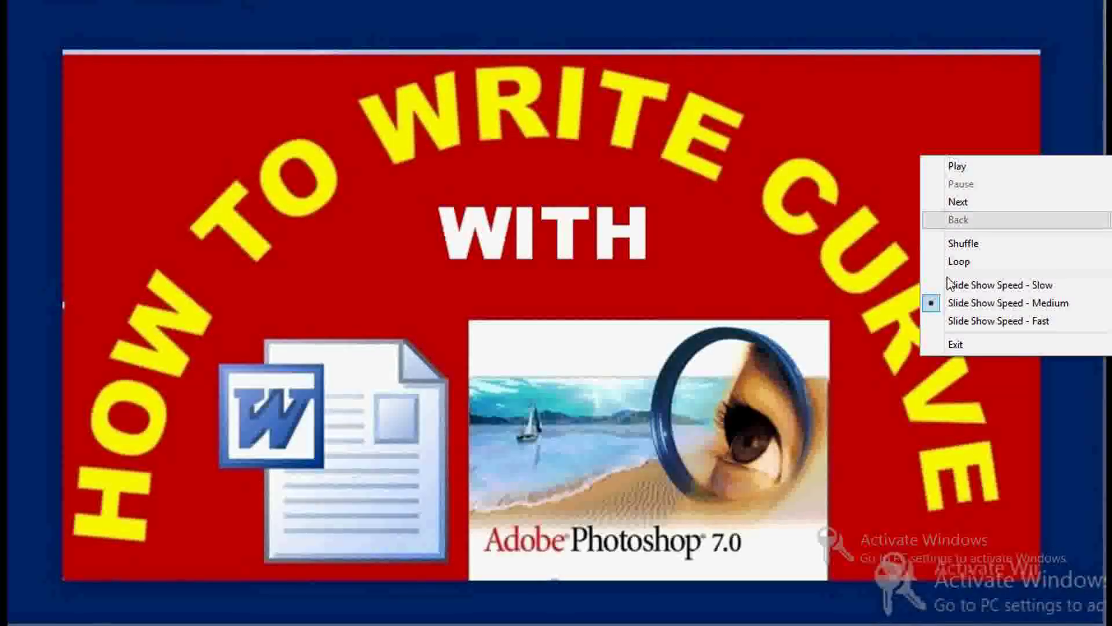
Exit the Photo Viewer slideshow and minimize the viewer to show the desktop
left_click(954, 346)
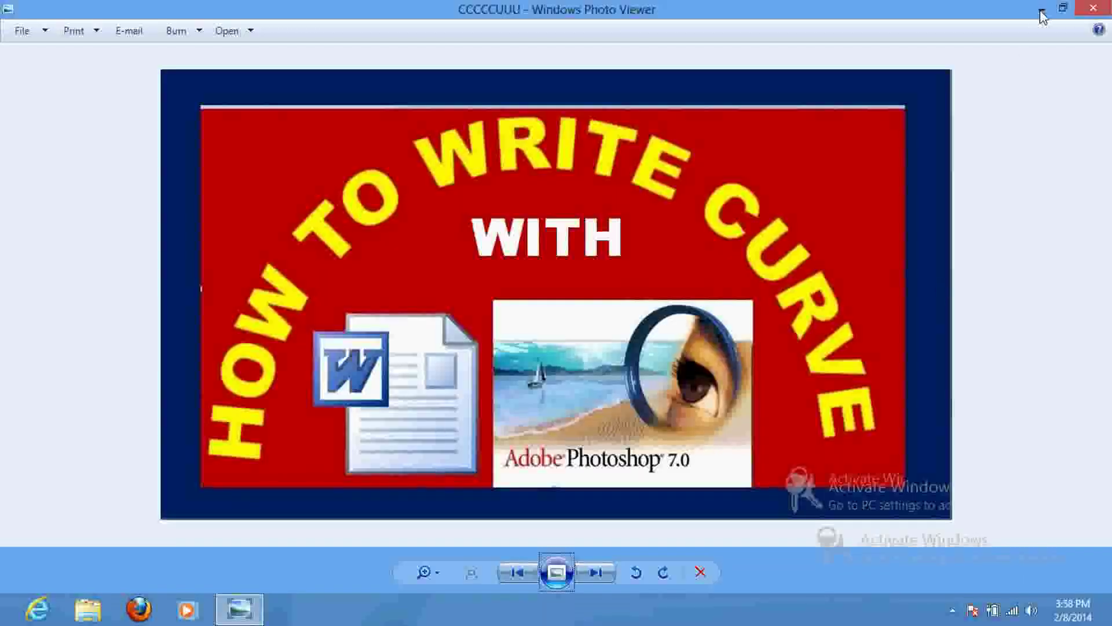
left_click(1043, 9)
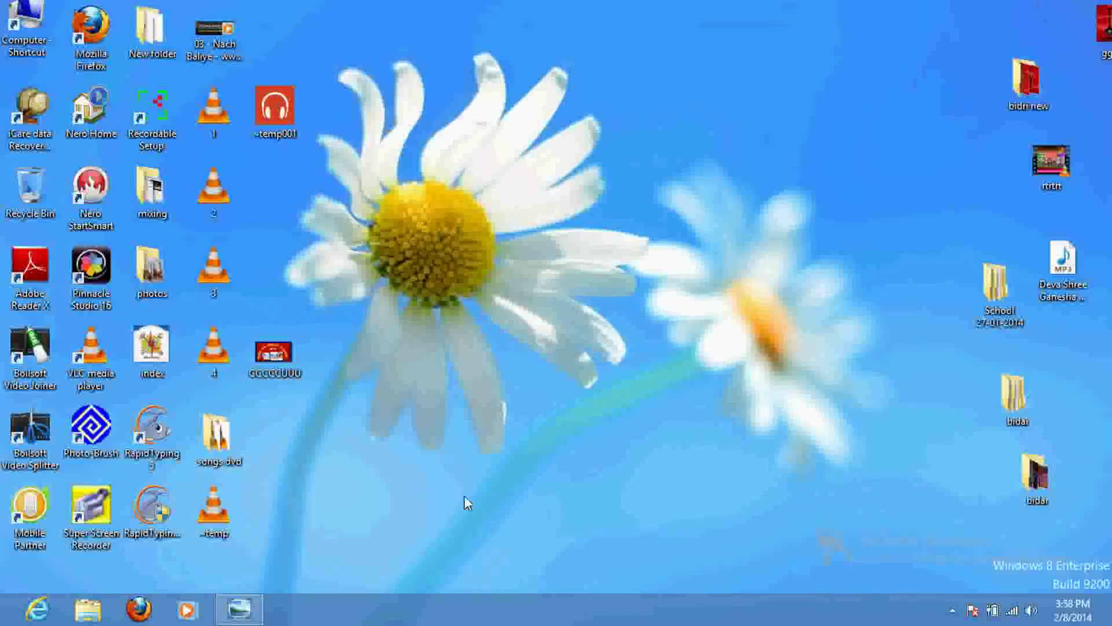
Launch Microsoft Office Word 2007 by searching 'W' from the Start screen
mouse_move(2, 623)
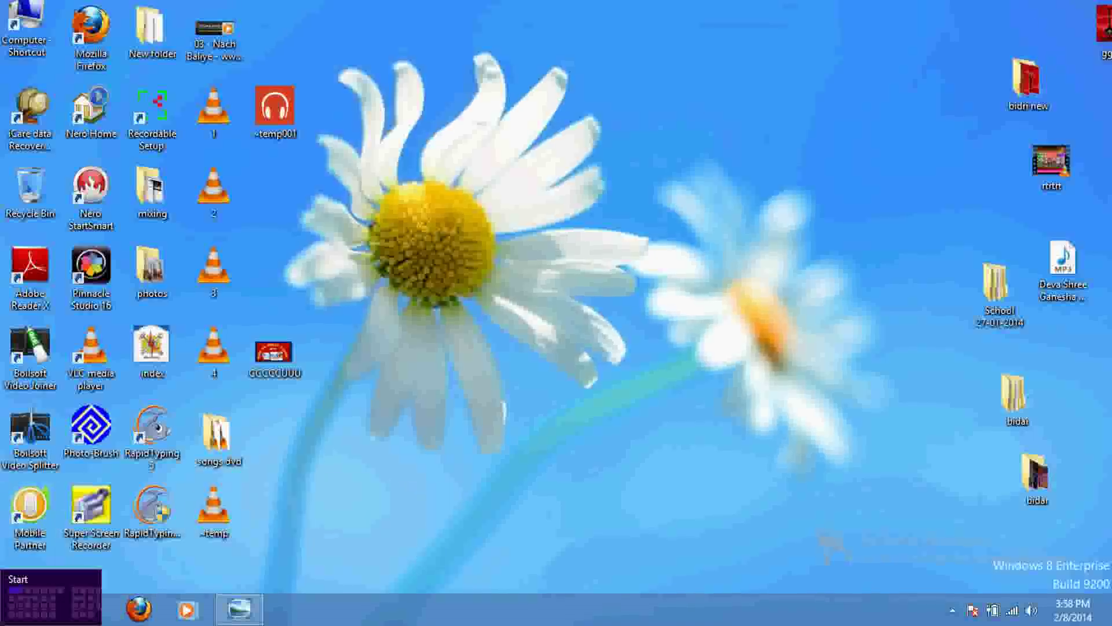
left_click(2, 623)
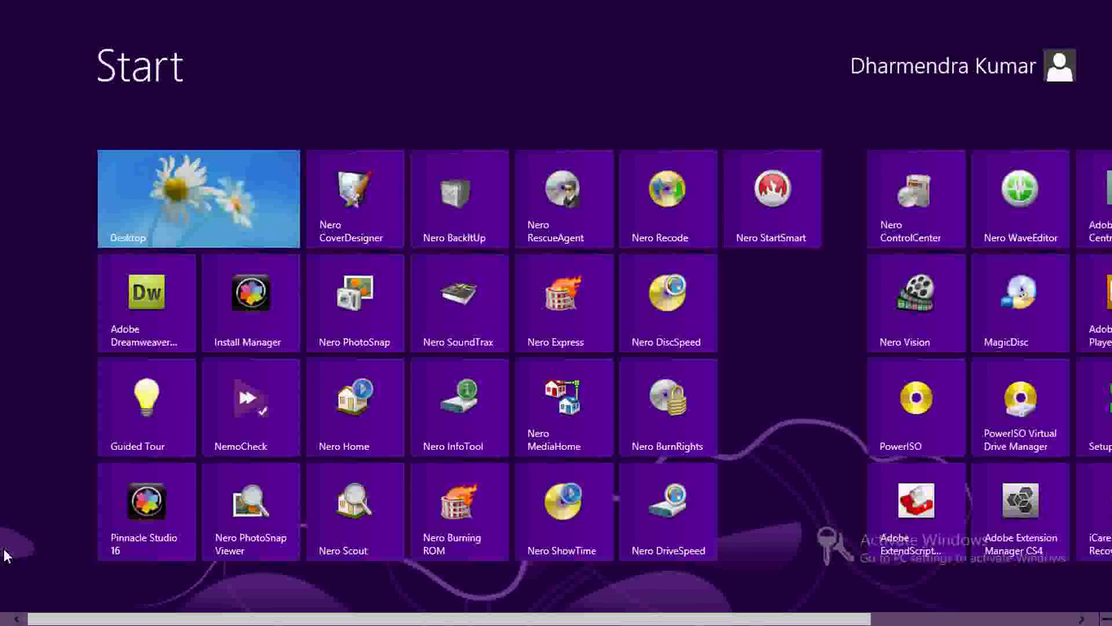
type("W")
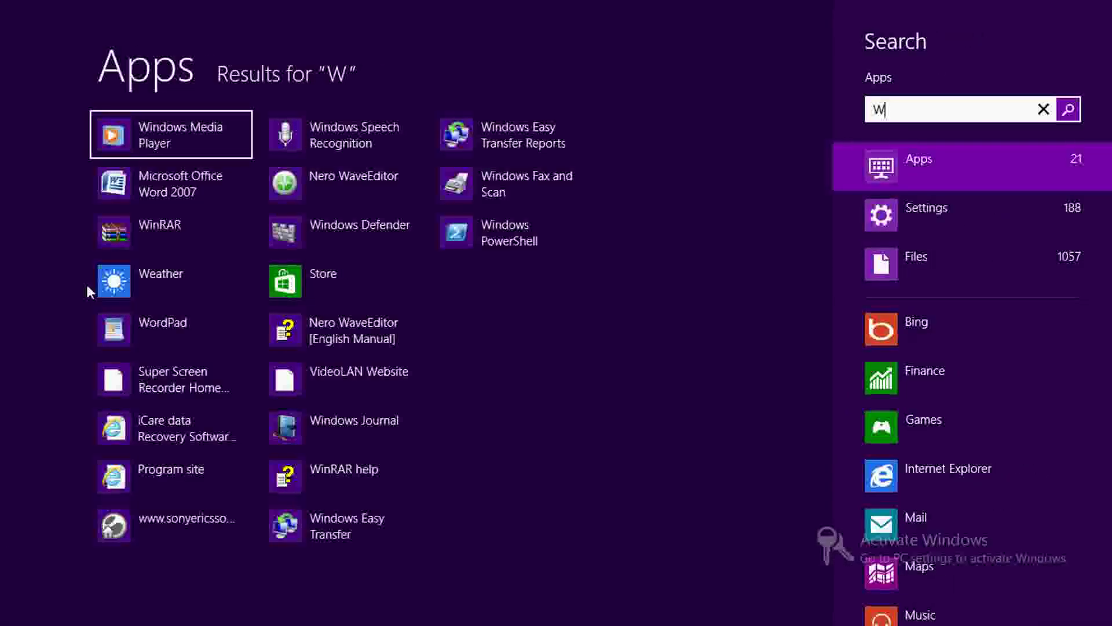
left_click(165, 190)
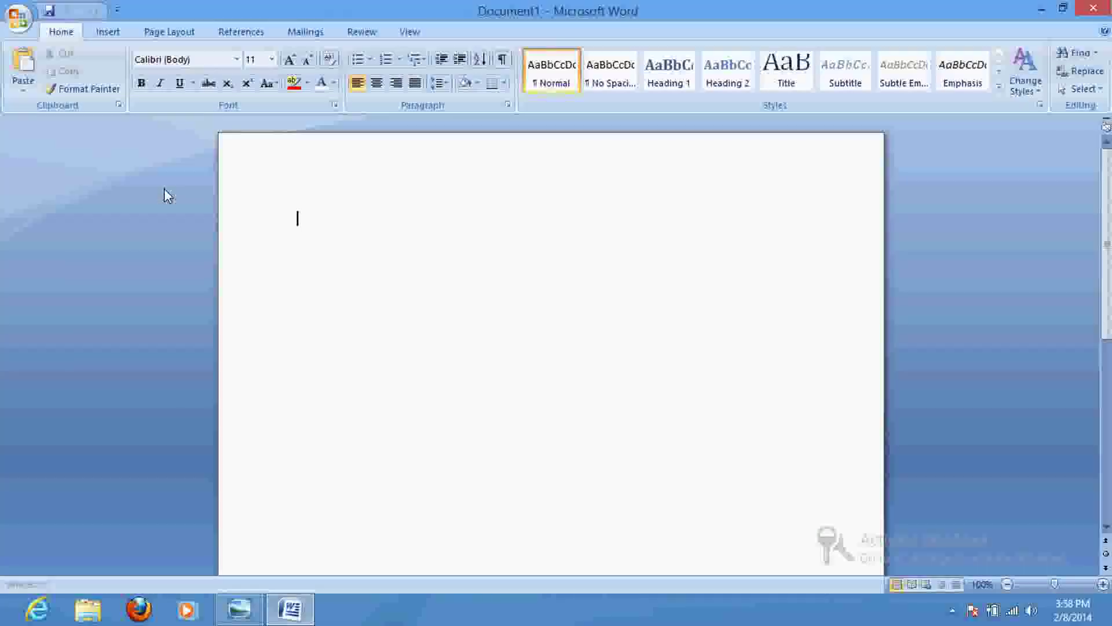
Switch the page to landscape orientation and bring up the WordArt style gallery
left_click(154, 28)
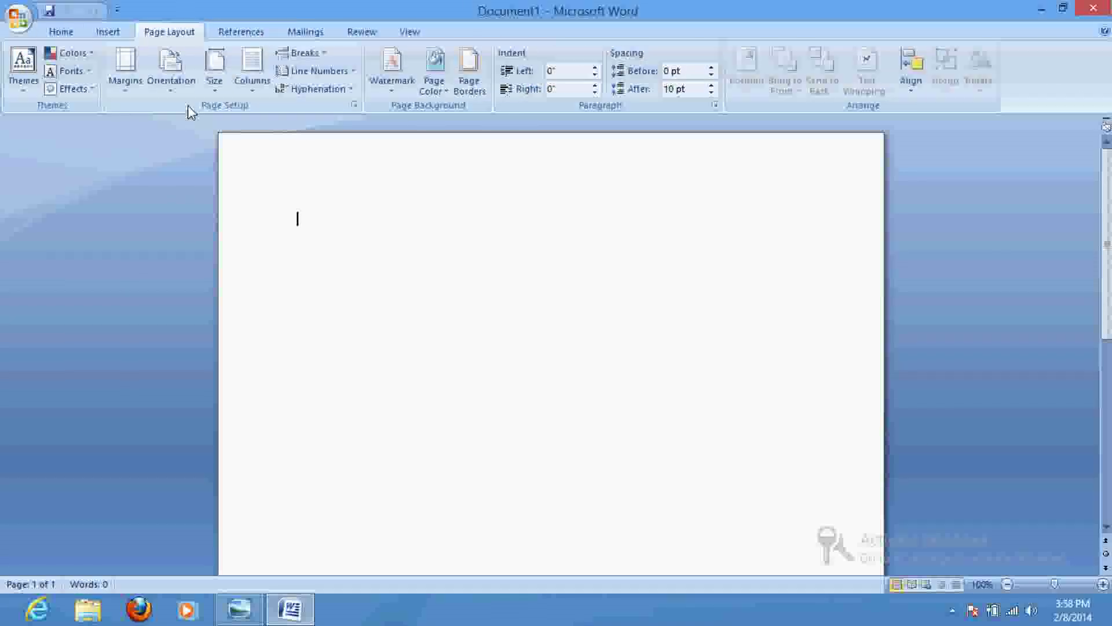
left_click(174, 82)
left_click(186, 152)
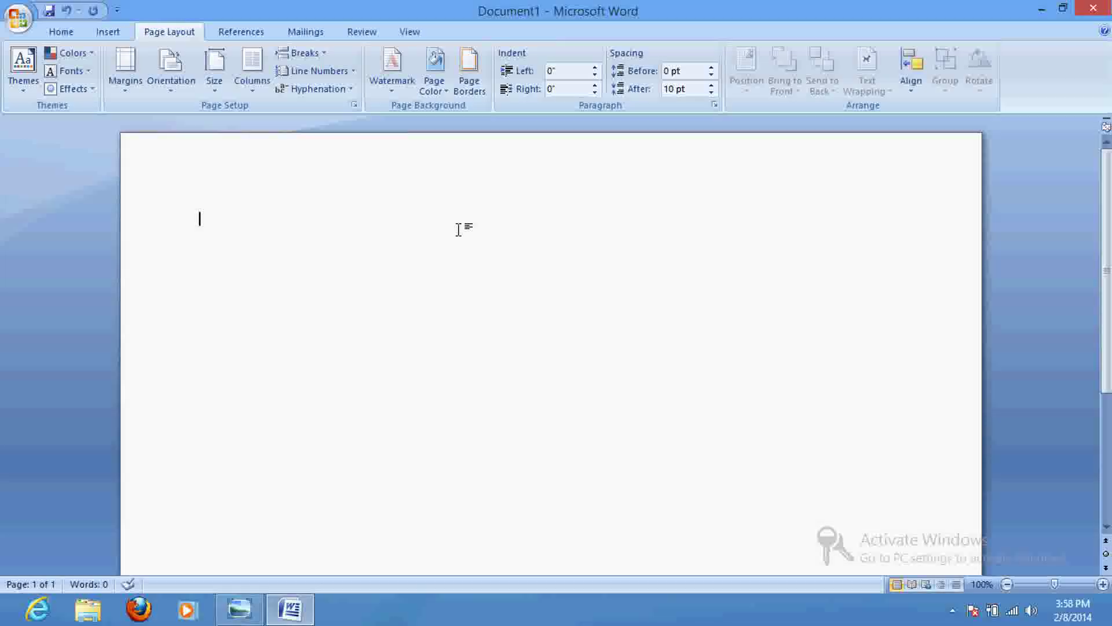
left_click(108, 34)
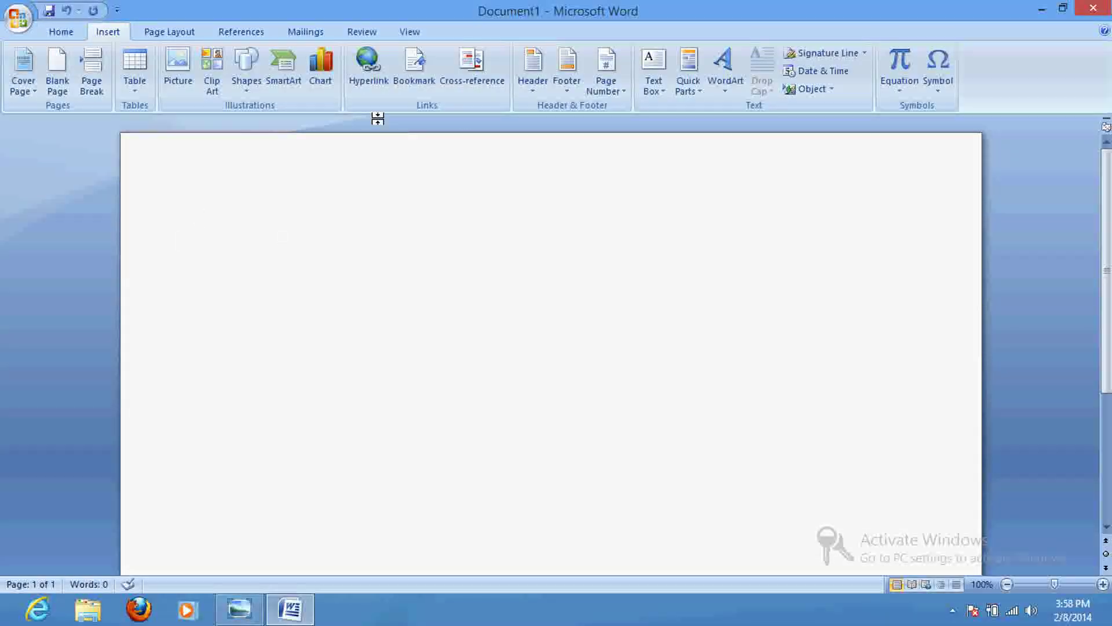
left_click(731, 82)
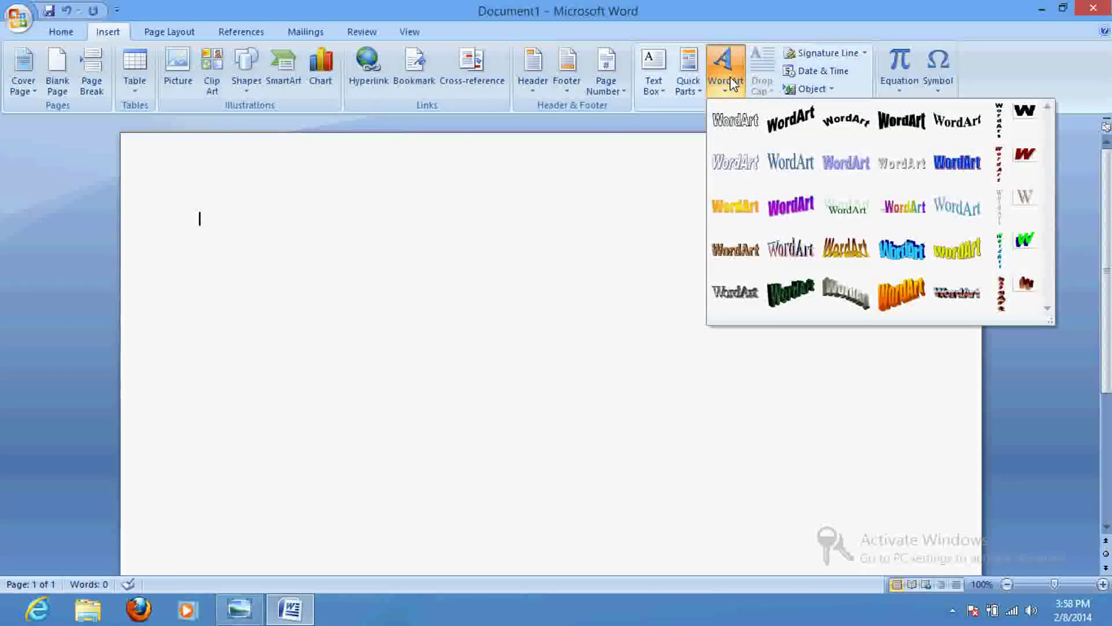
Choose arched WordArt style 3 and enter the text 'BVB COLLEGE BIDAR KARNATAKA'
left_click(851, 131)
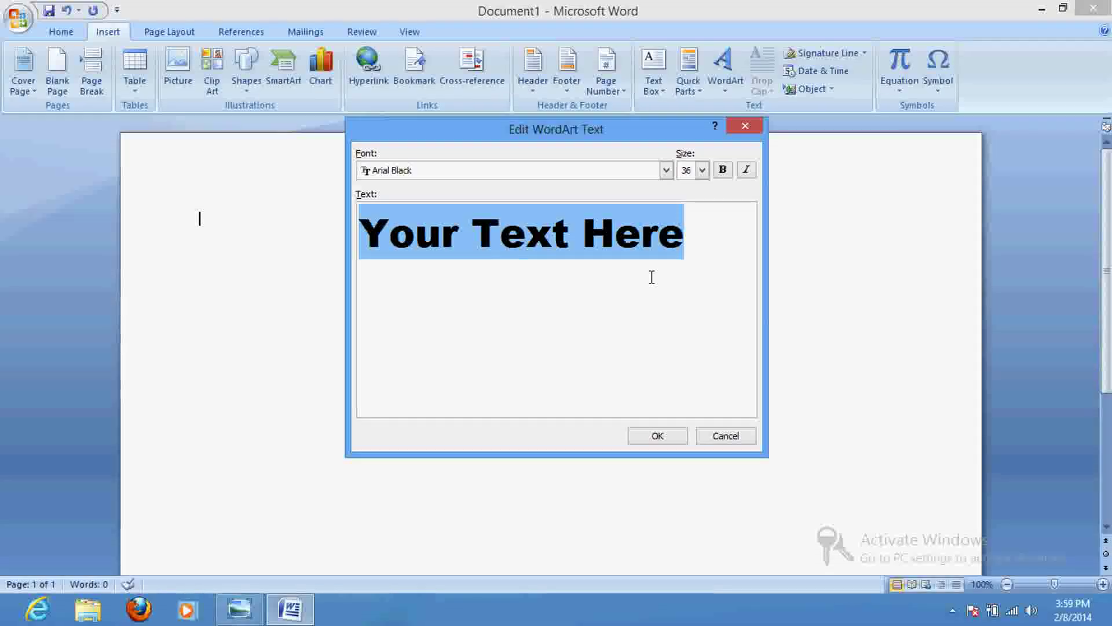
type("BVB")
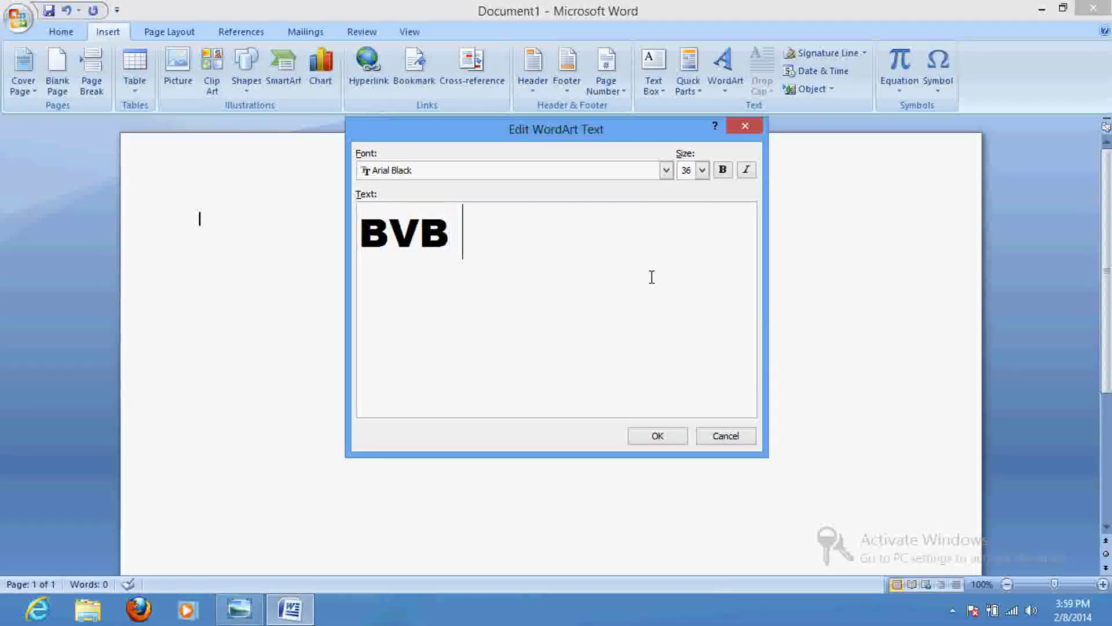
type(" COLLEGE BI")
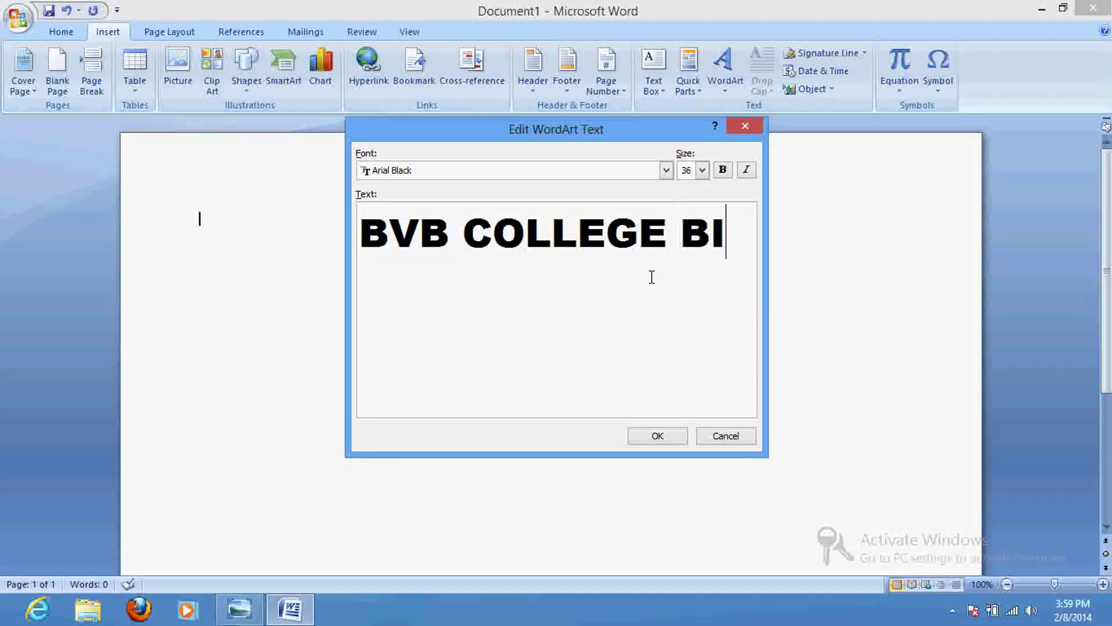
type("DAR")
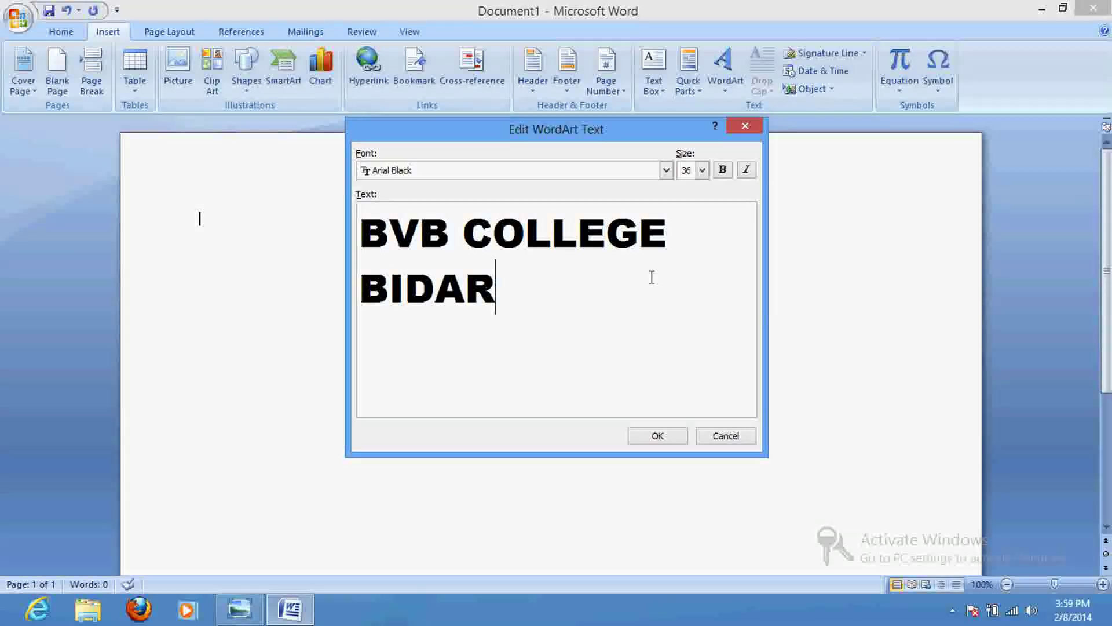
type(" KARNATA")
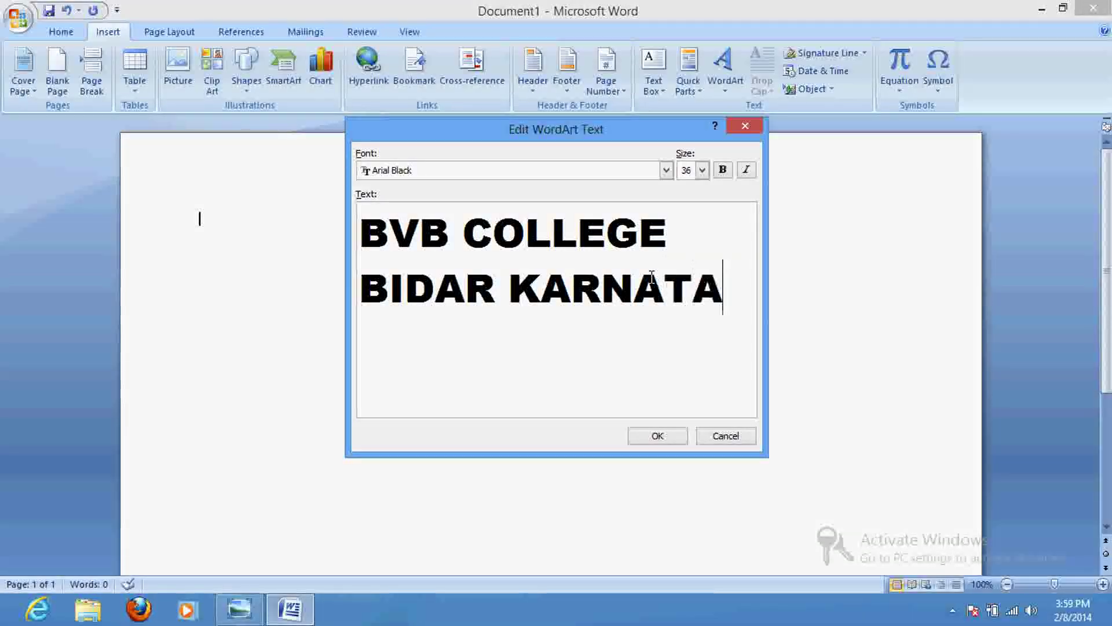
type("KA")
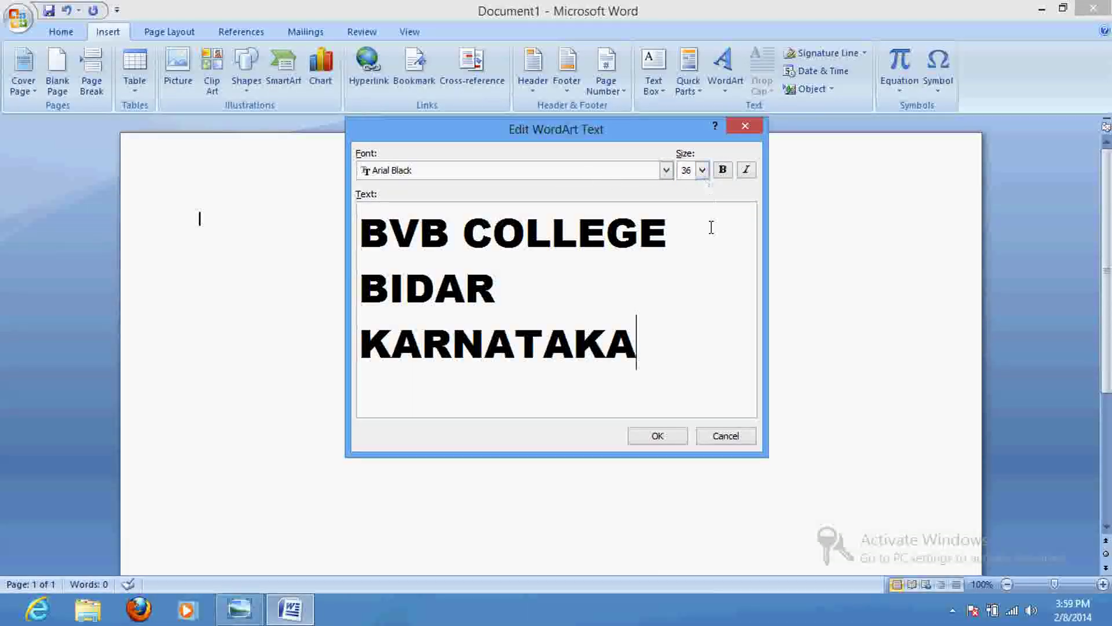
Insert the WordArt and stretch it to 7.98" tall by 9" for a deeper arch
left_click(657, 437)
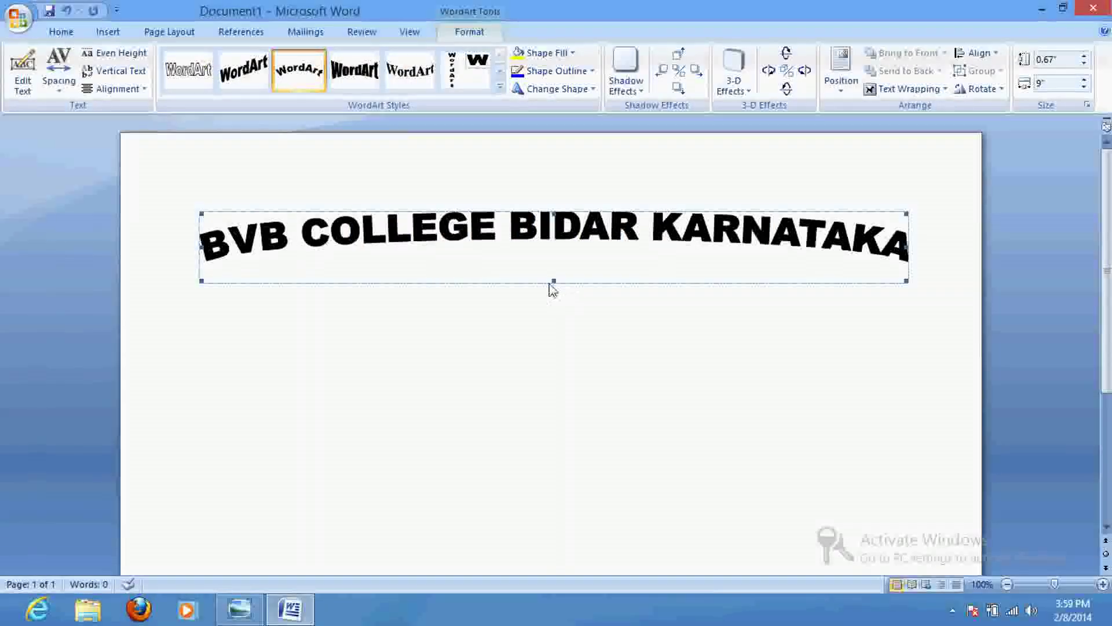
left_click_drag(554, 281, 555, 551)
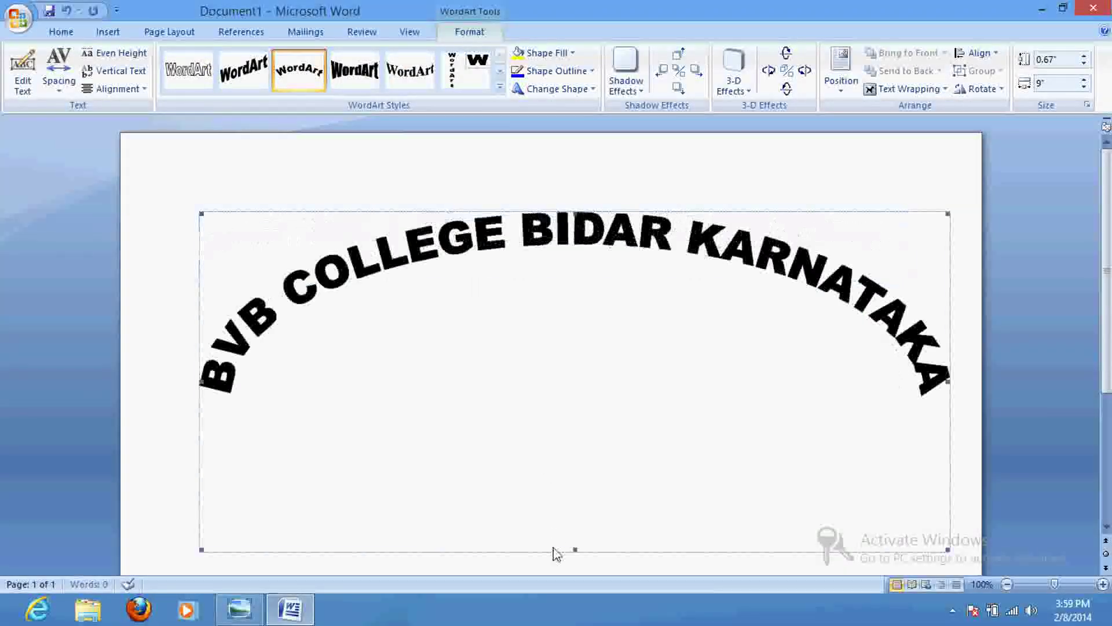
scroll(544, 377, "down", 7)
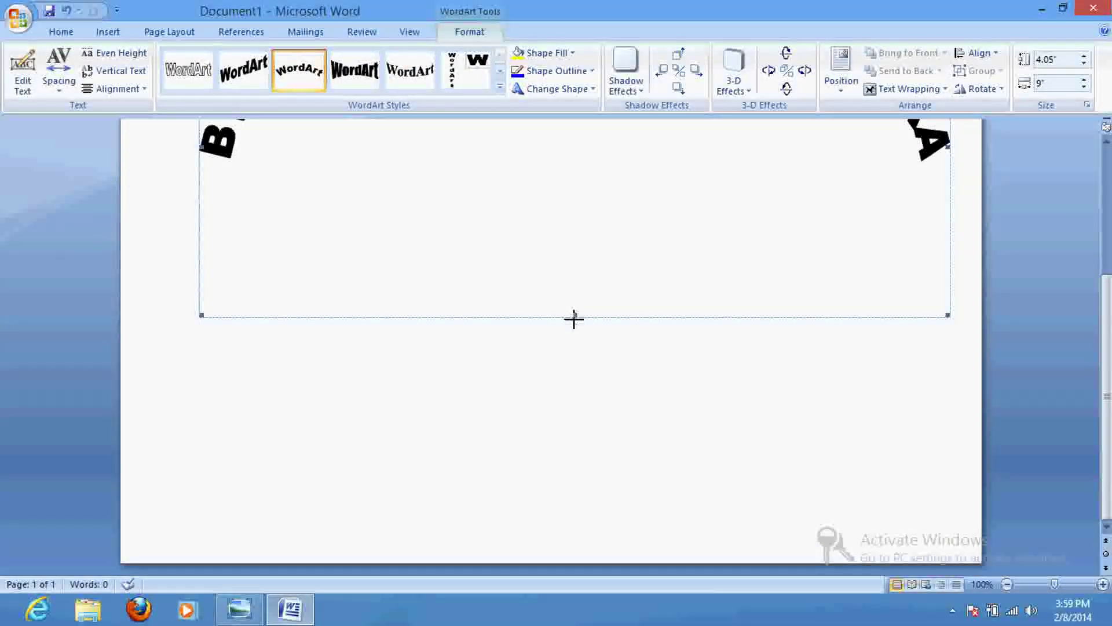
left_click_drag(574, 318, 571, 524)
scroll(566, 356, "up", 6)
scroll(570, 357, "down", 5)
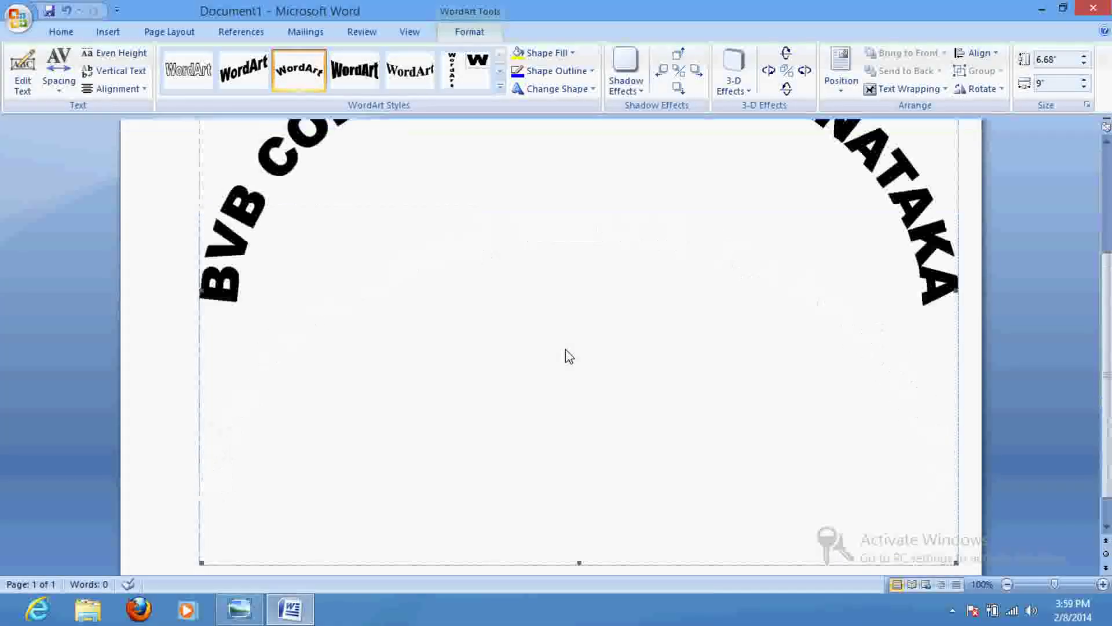
scroll(565, 376, "down", 1)
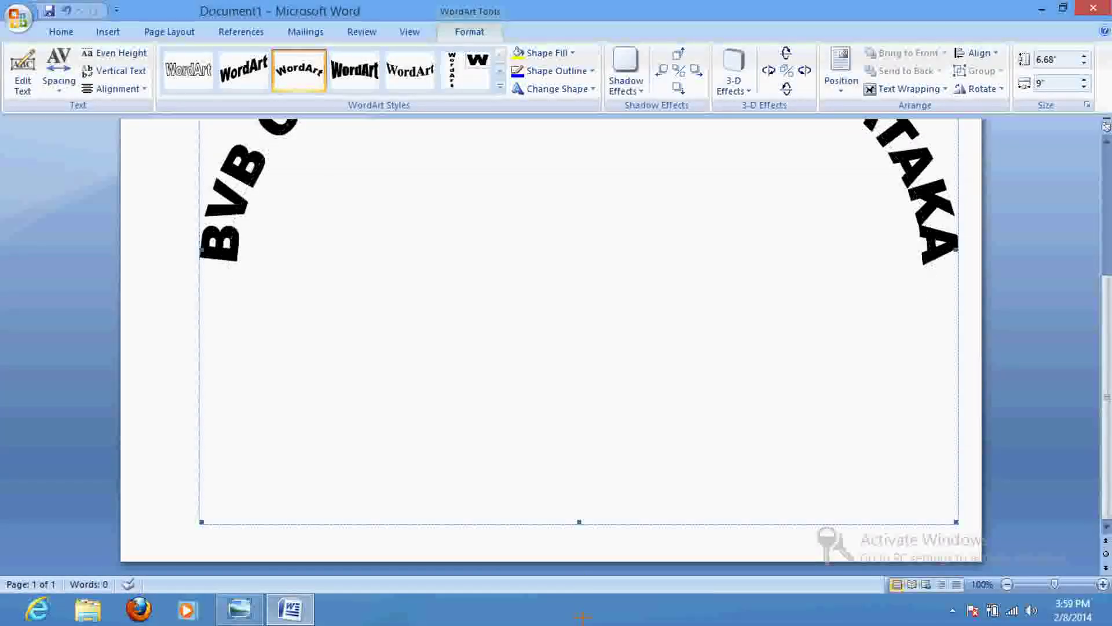
left_click_drag(579, 522, 582, 617)
scroll(564, 429, "up", 6)
scroll(565, 429, "down", 2)
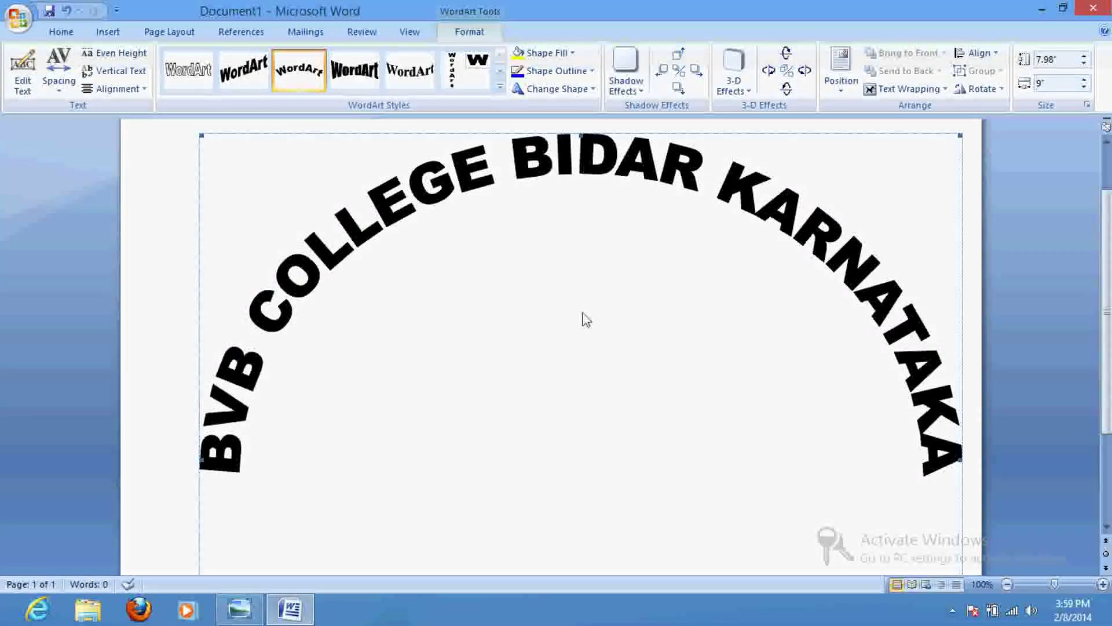
scroll(583, 318, "up", 1)
Give the WordArt a red fill and a yellow outline in Format WordArt
right_click(466, 360)
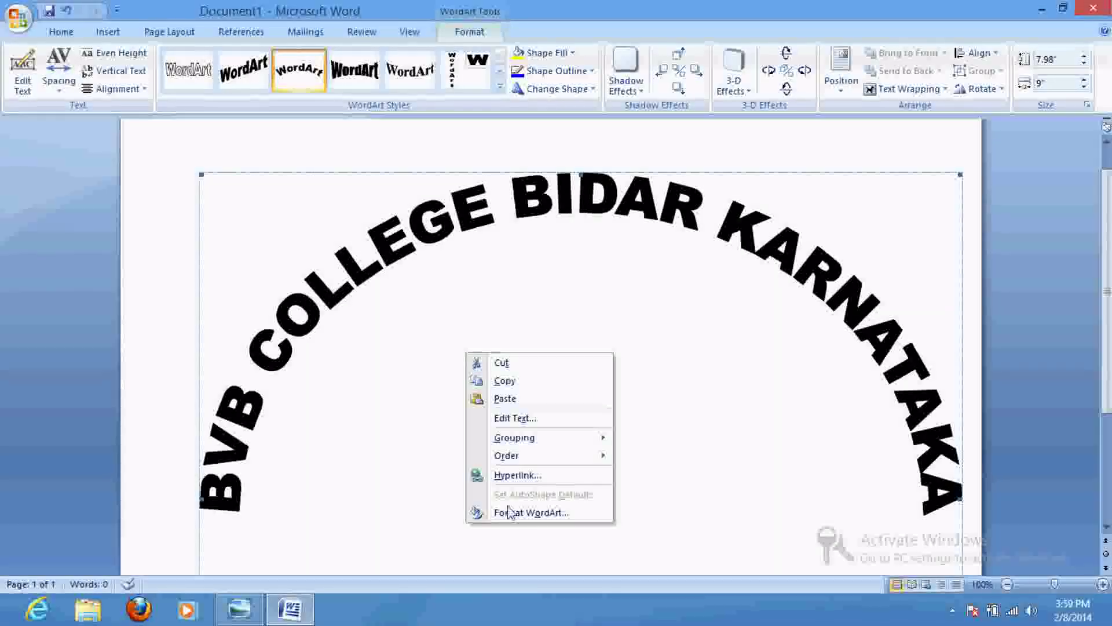
left_click(509, 514)
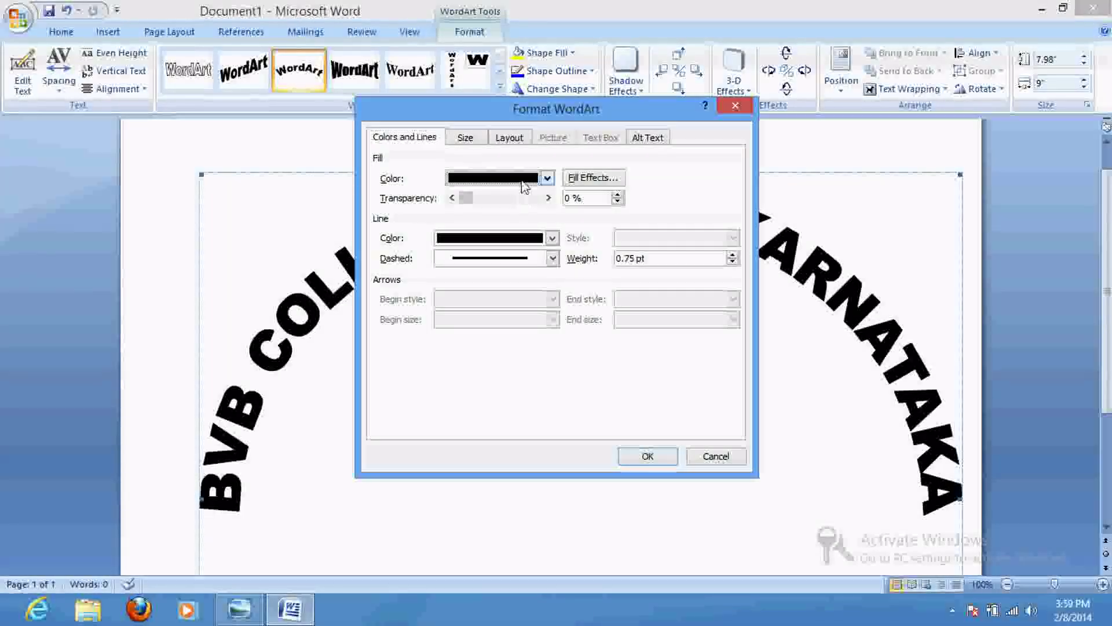
left_click(547, 178)
left_click(468, 299)
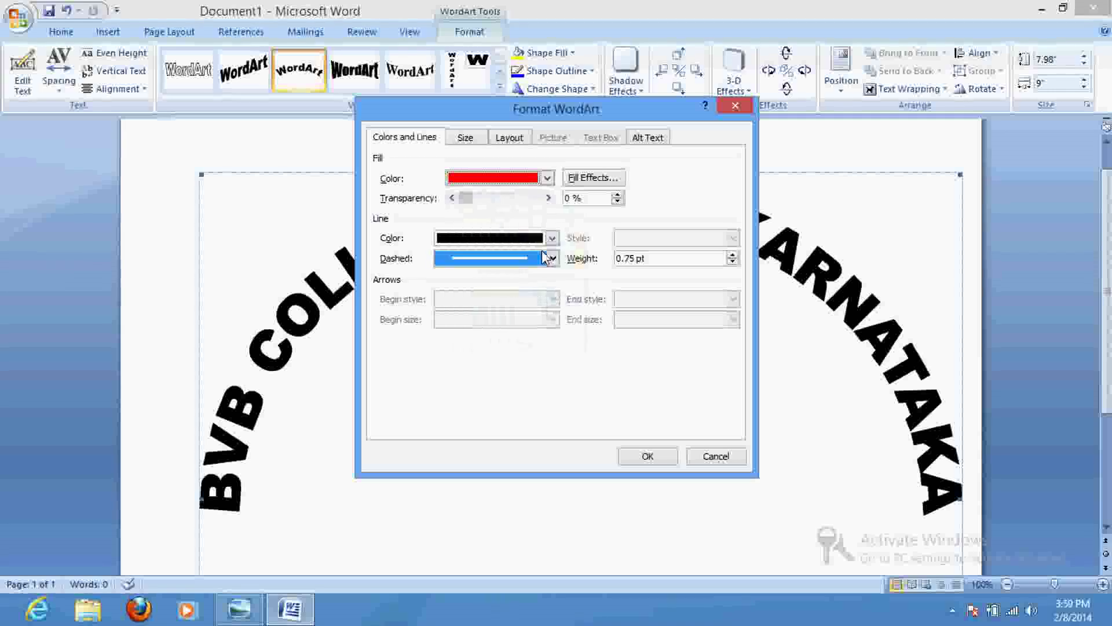
left_click(552, 238)
left_click(484, 359)
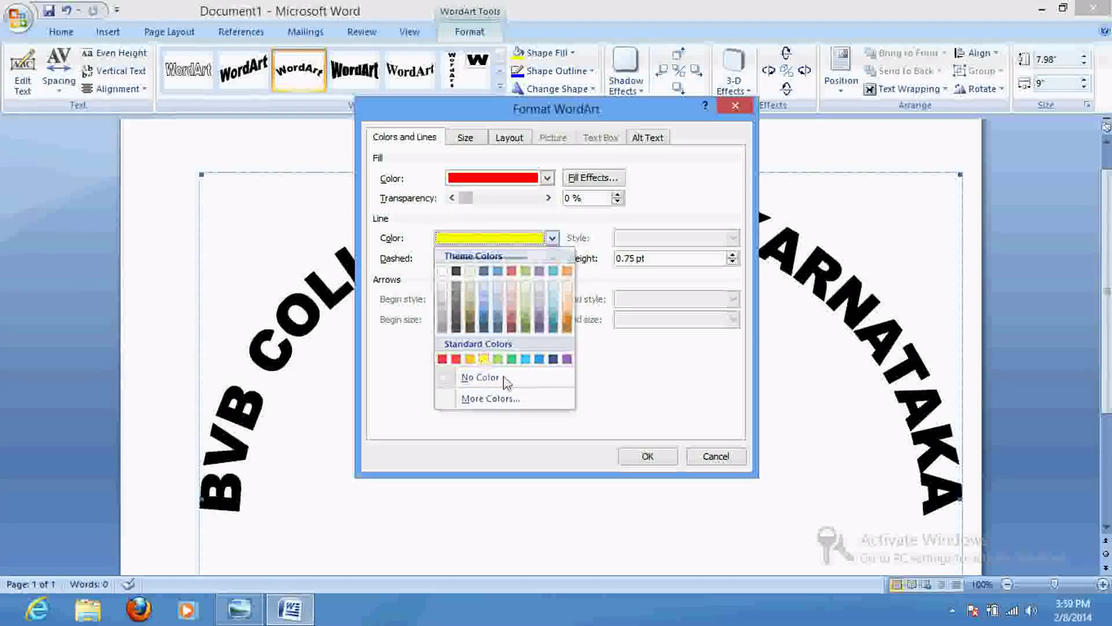
left_click(646, 457)
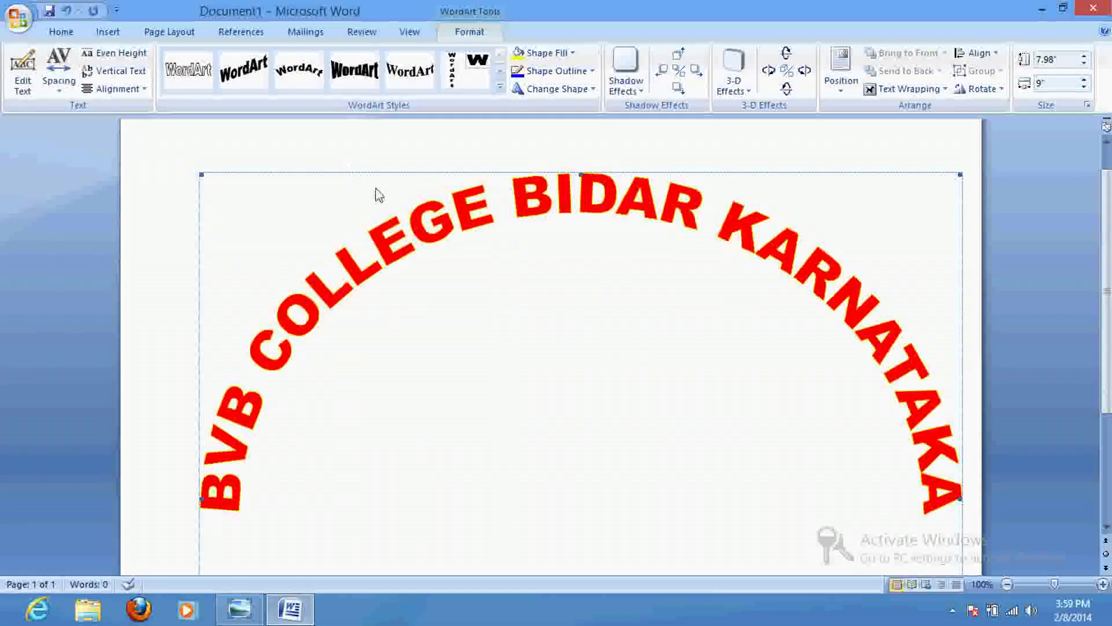
right_click(462, 302)
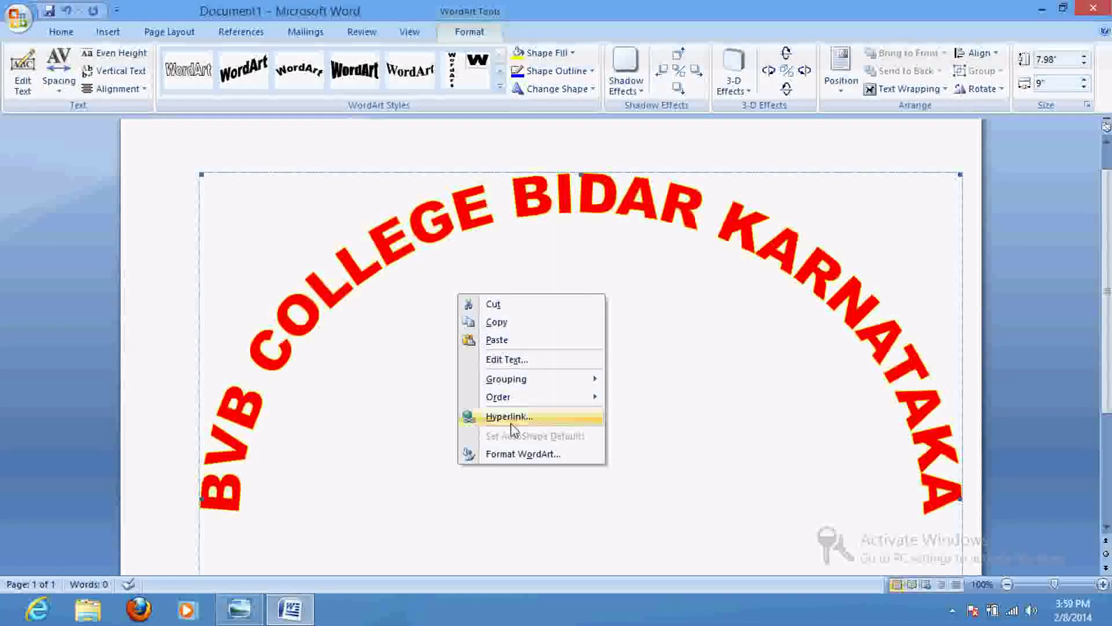
Set the WordArt's text wrapping to Behind text
left_click(510, 453)
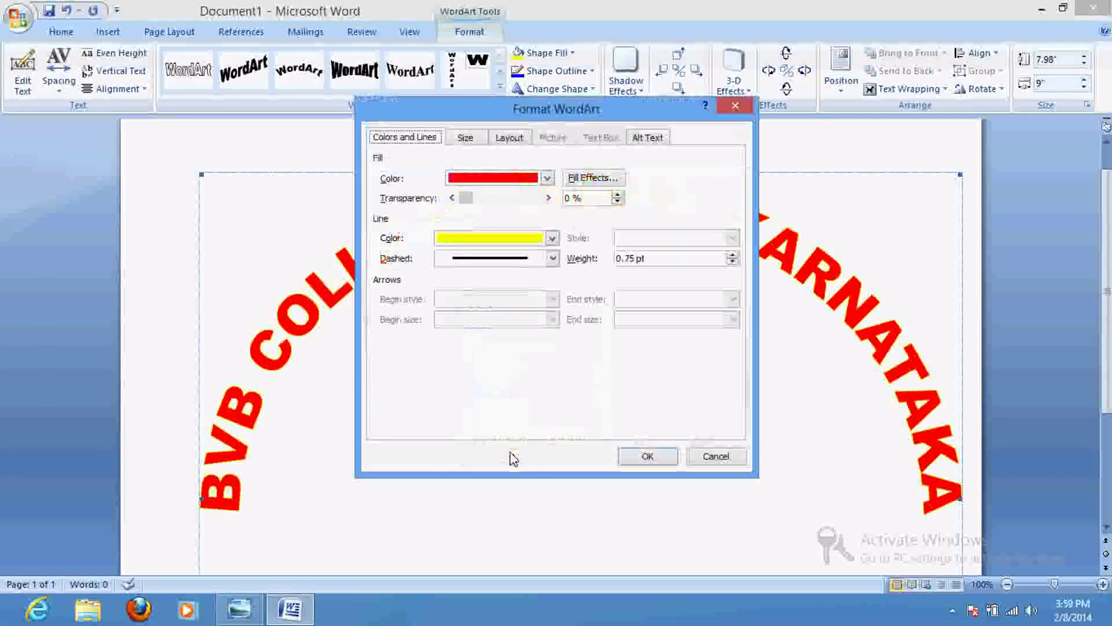
left_click(509, 138)
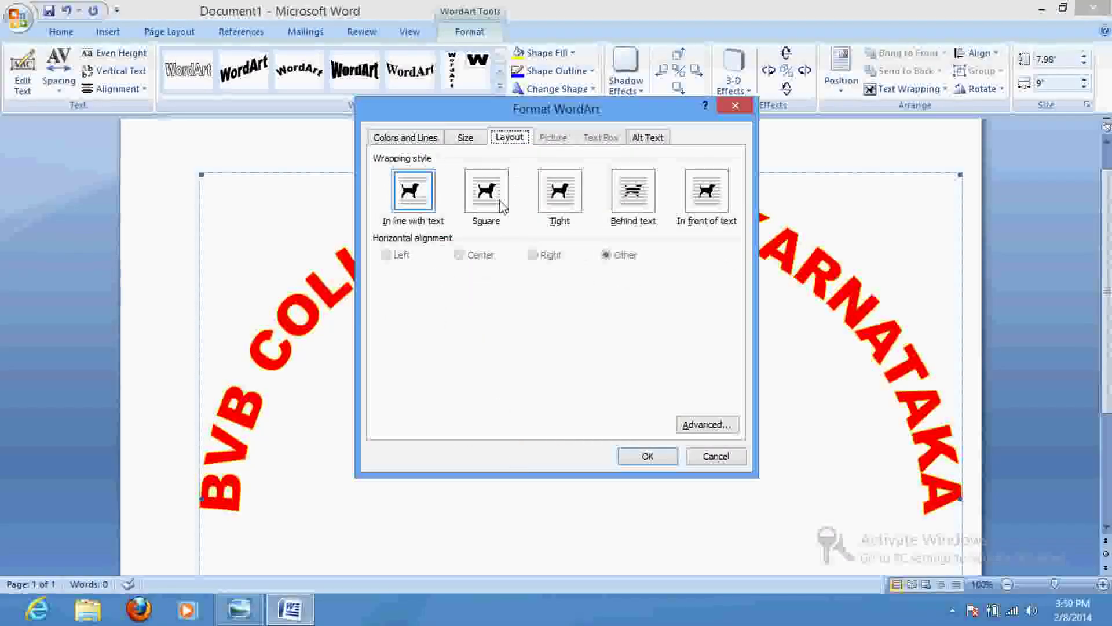
left_click(631, 191)
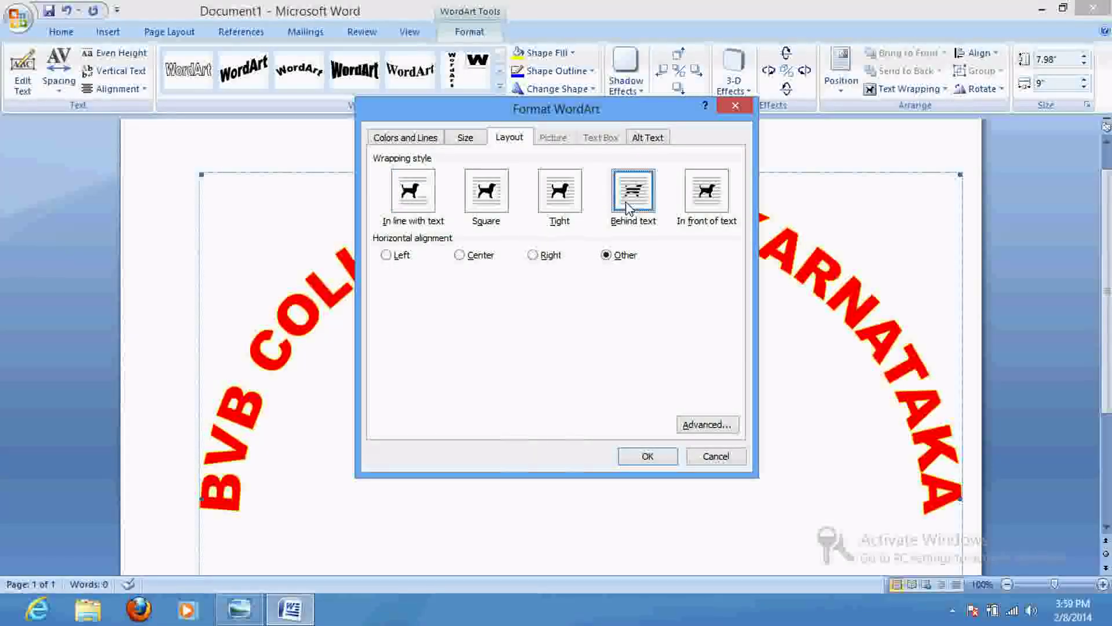
left_click(642, 456)
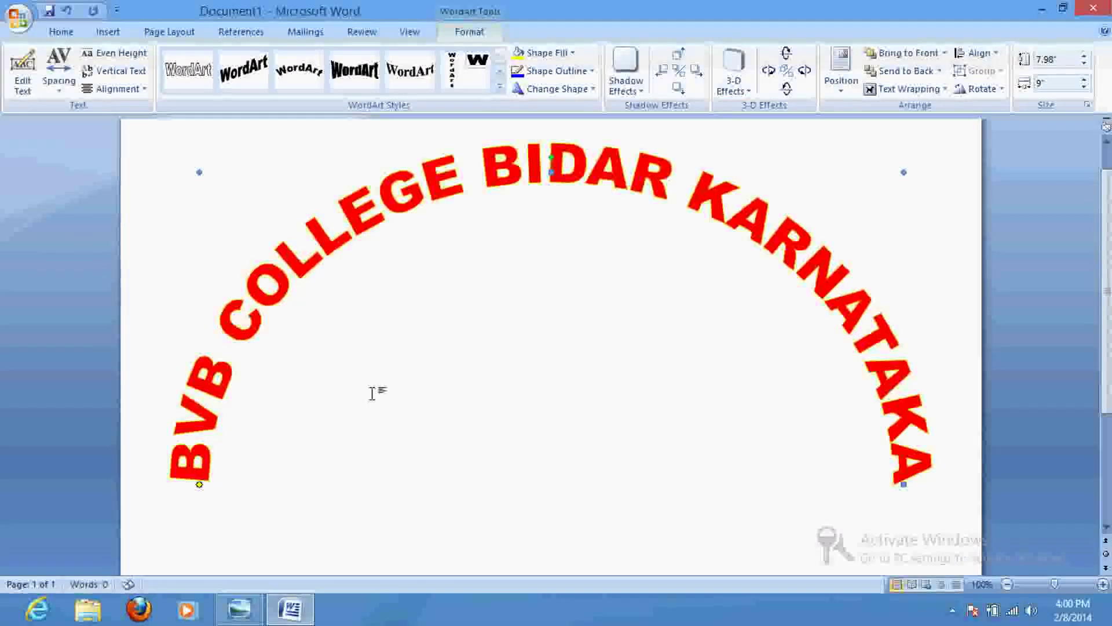
Add blank lines to the page and place the cursor near the bottom
left_click(373, 393)
key("Return")
key("Return")
key("Return")
key("Return")
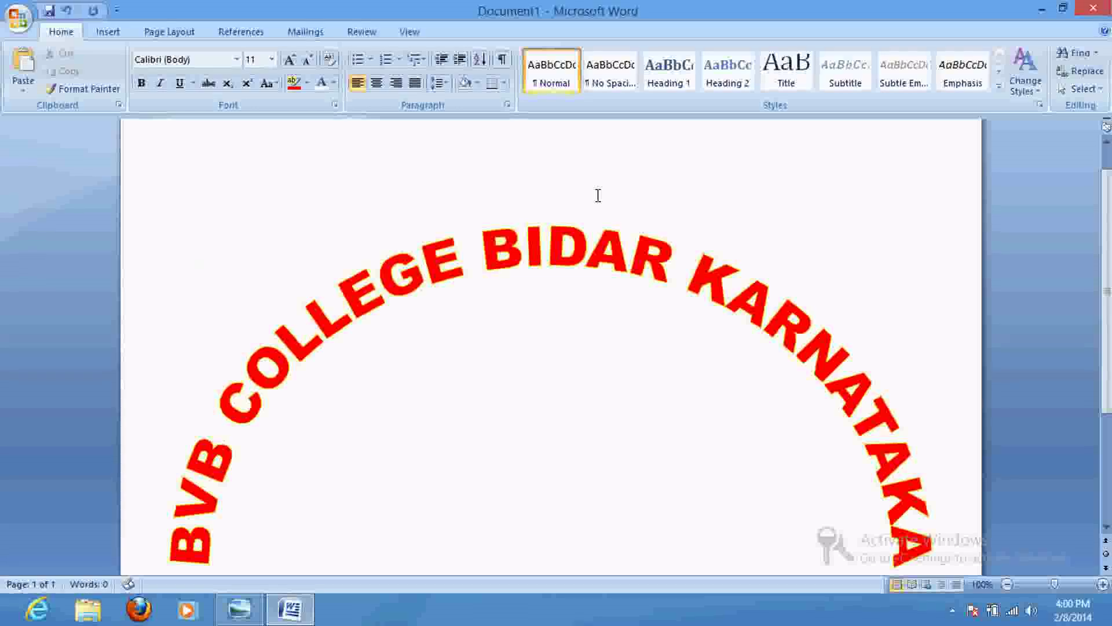
scroll(419, 450, "down", 5)
scroll(419, 450, "down", 1)
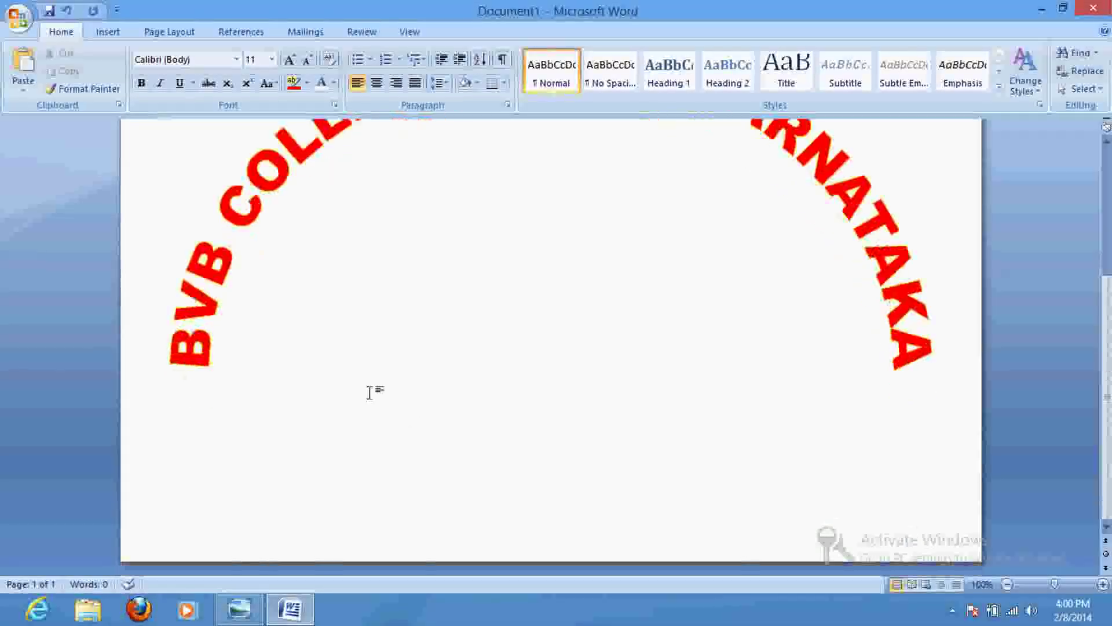
left_click(289, 284)
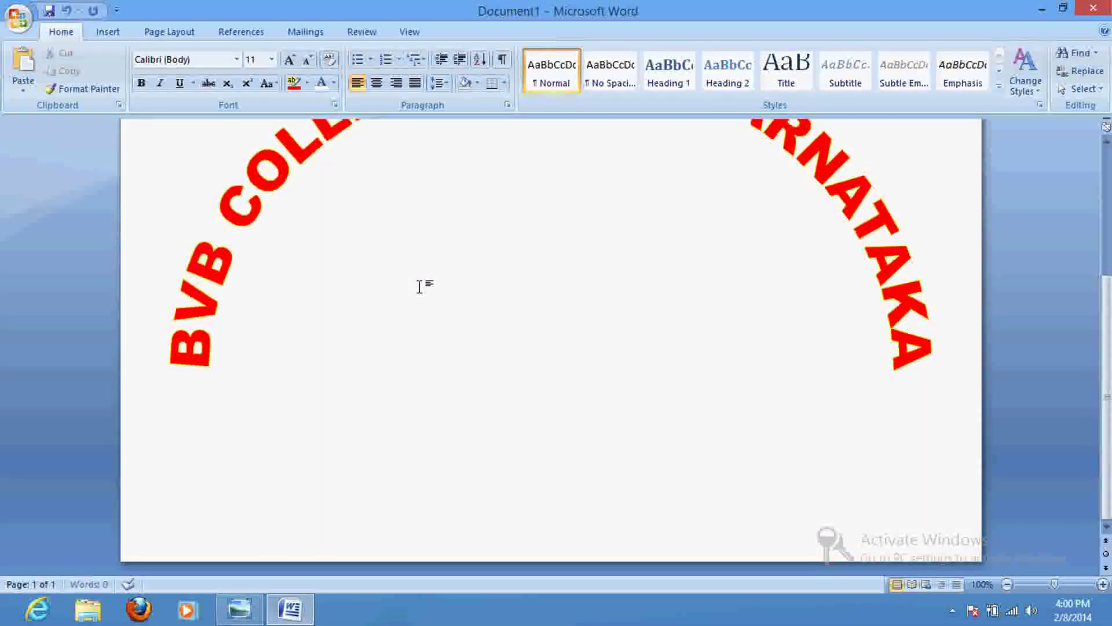
Type 'karnataka' inside the arch and make it bold at 80 pt
scroll(419, 286, "up", 5)
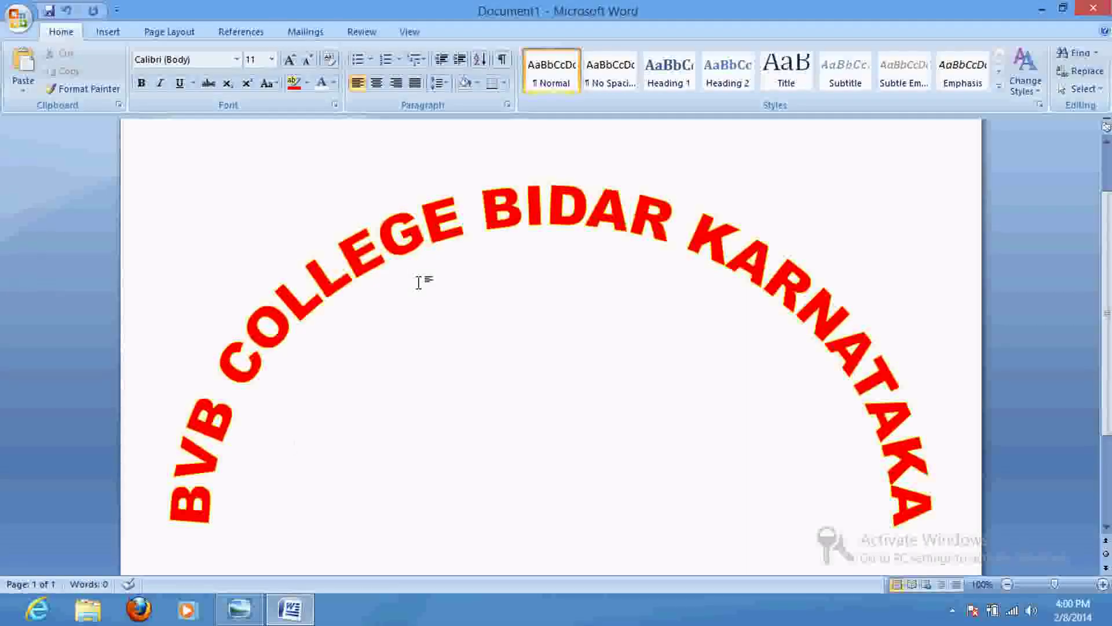
type("karnataka")
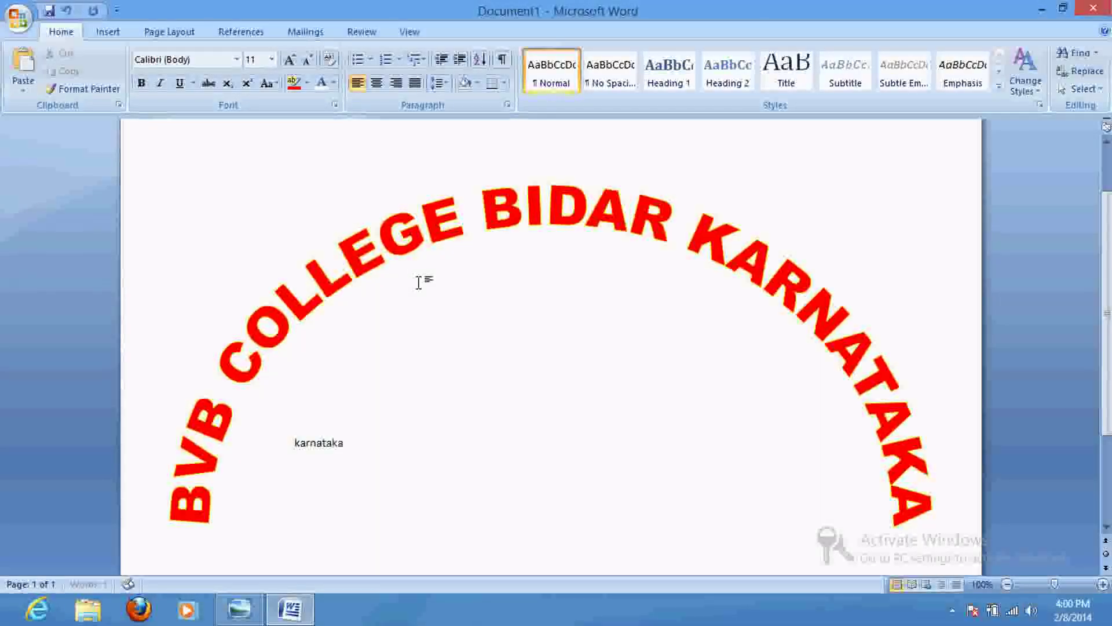
left_click_drag(345, 443, 290, 449)
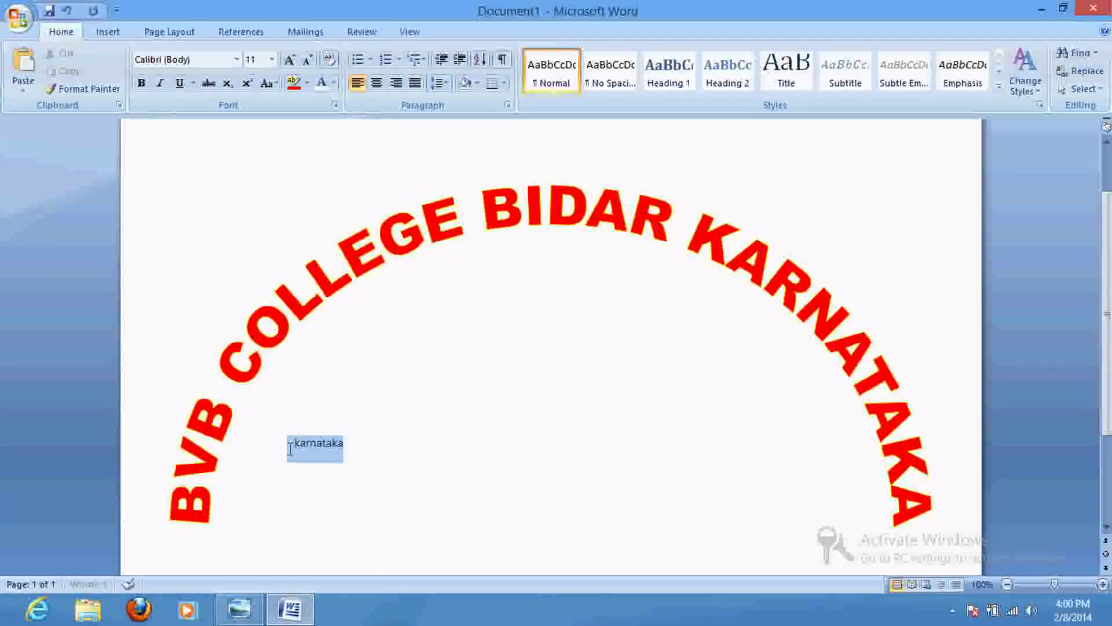
left_click(141, 83)
left_click(290, 60)
left_click(290, 60)
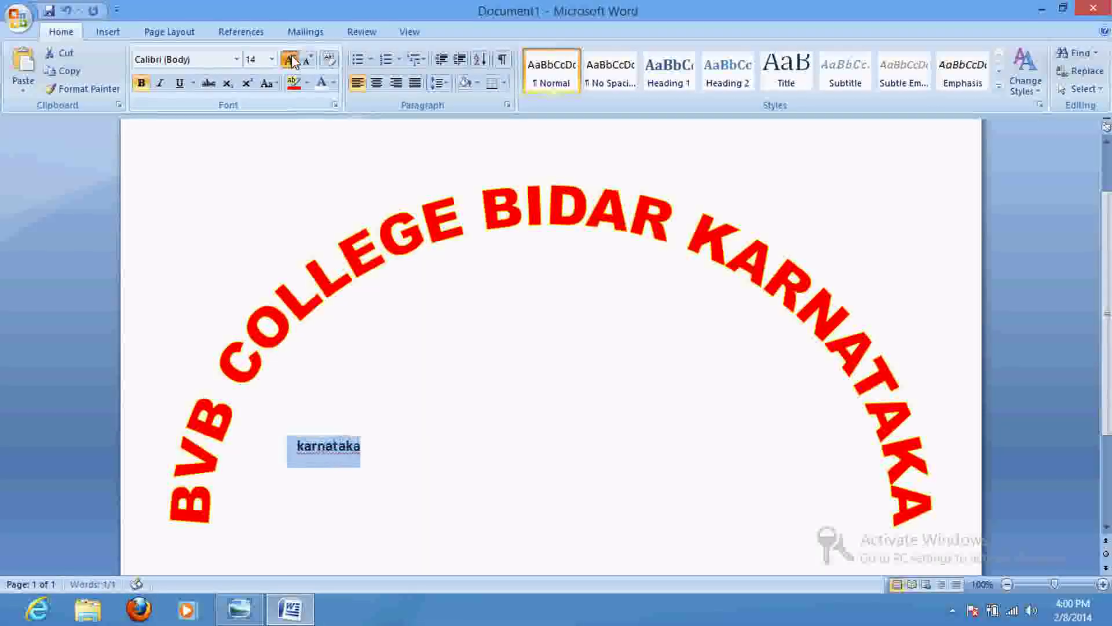
left_click(290, 60)
left_click(289, 59)
left_click(289, 60)
left_click(290, 60)
left_click(289, 59)
left_click(290, 60)
left_click(290, 59)
left_click(289, 60)
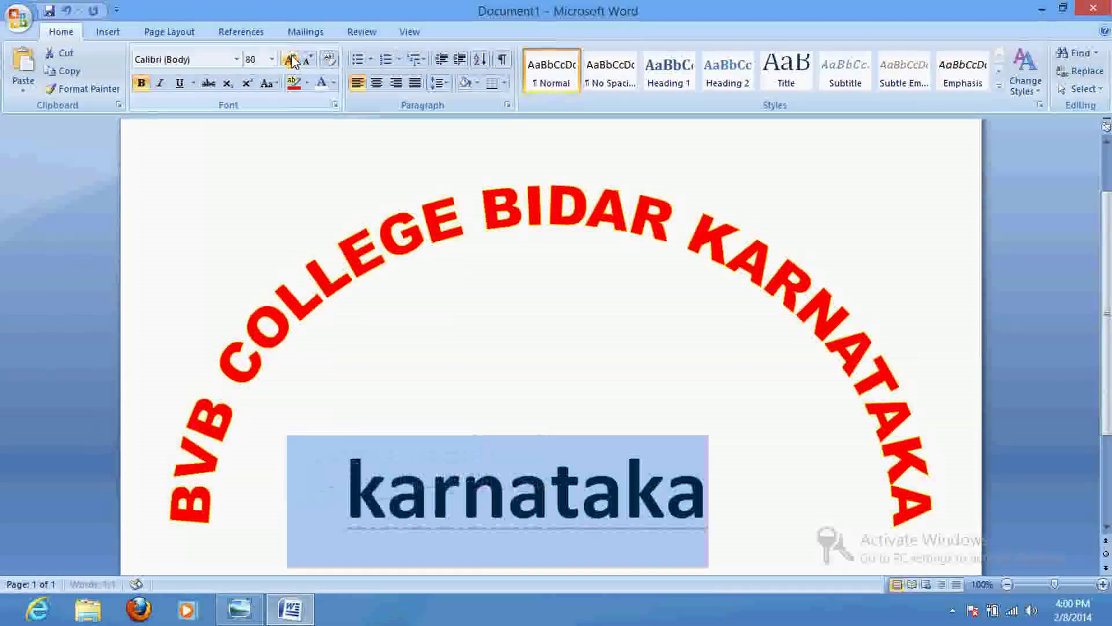
Deselect the text and minimize Word to reveal the desktop
left_click(566, 323)
scroll(556, 370, "down", 1)
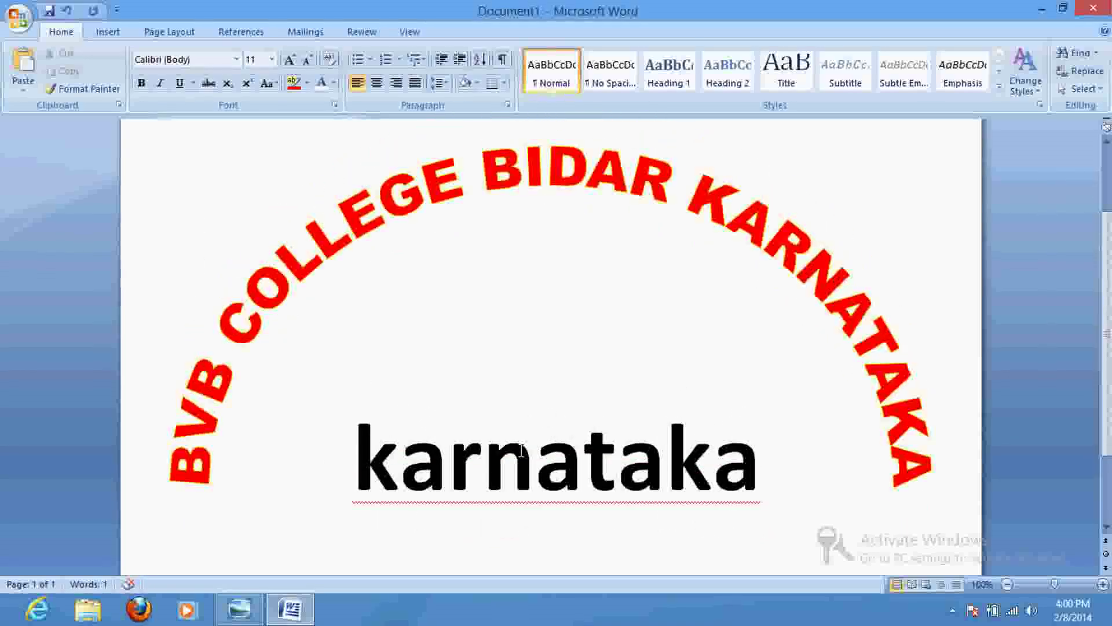
left_click(1042, 10)
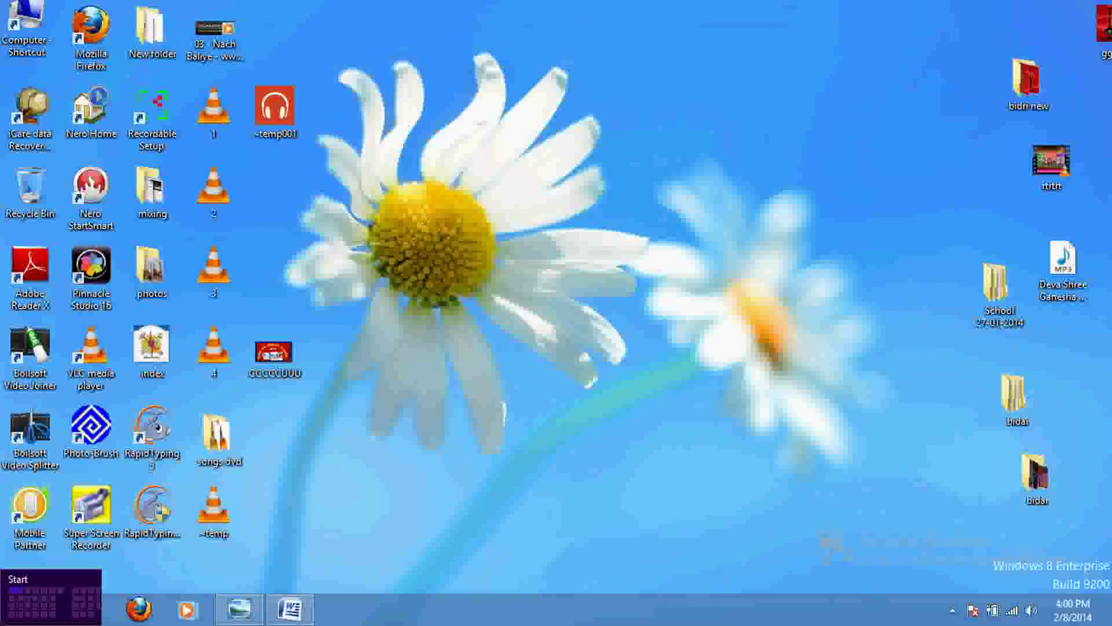
Launch Adobe Photoshop 7.0 by searching 'p' from the Start screen
left_click(8, 617)
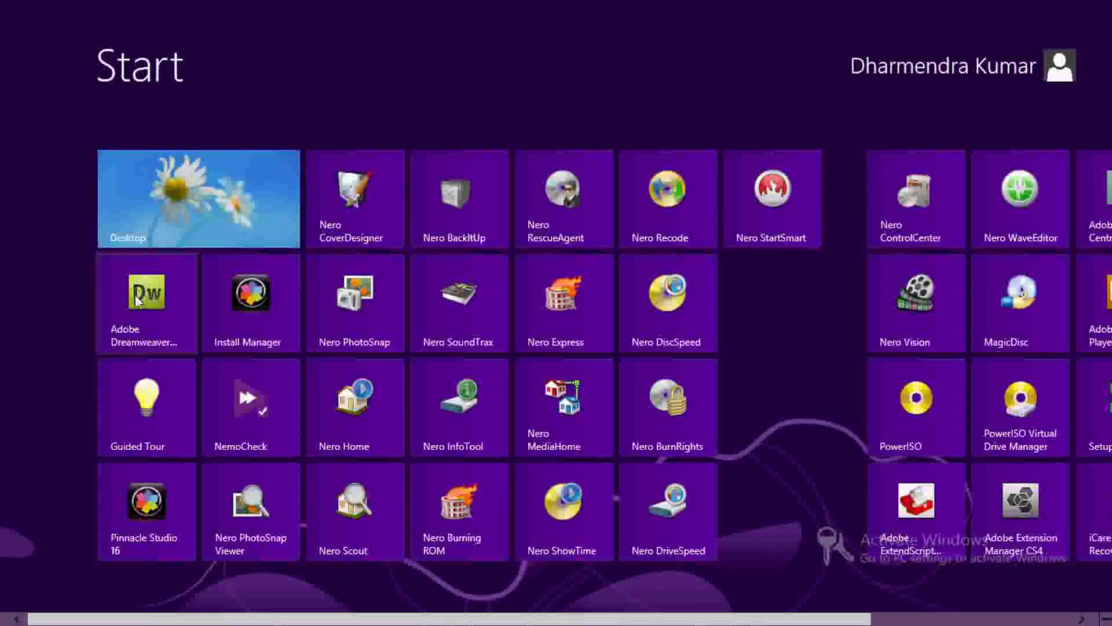
type("p")
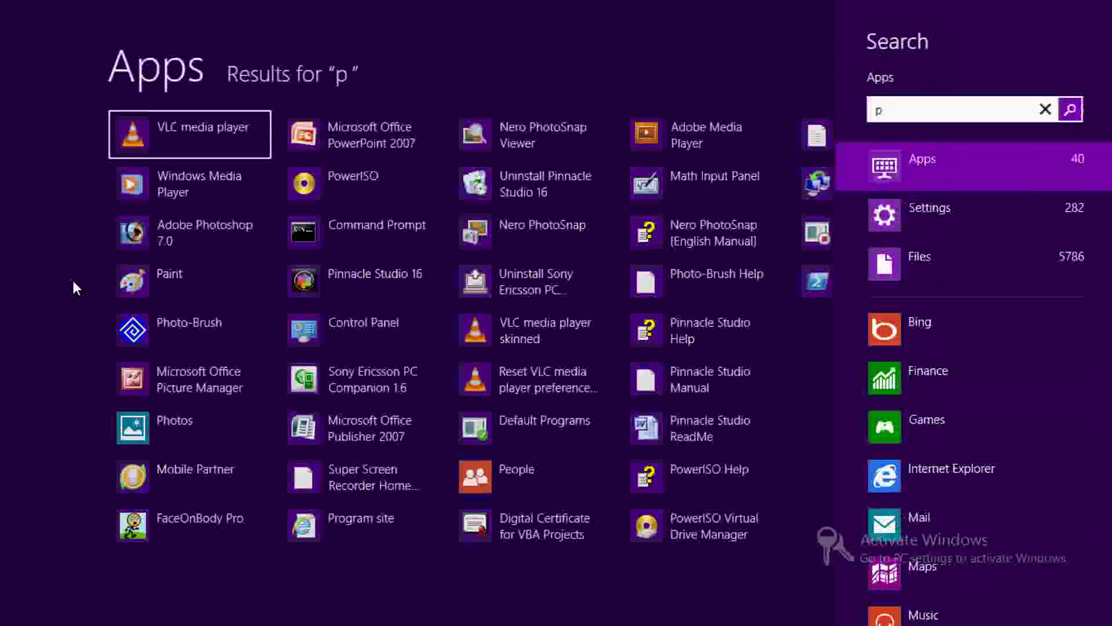
left_click(121, 242)
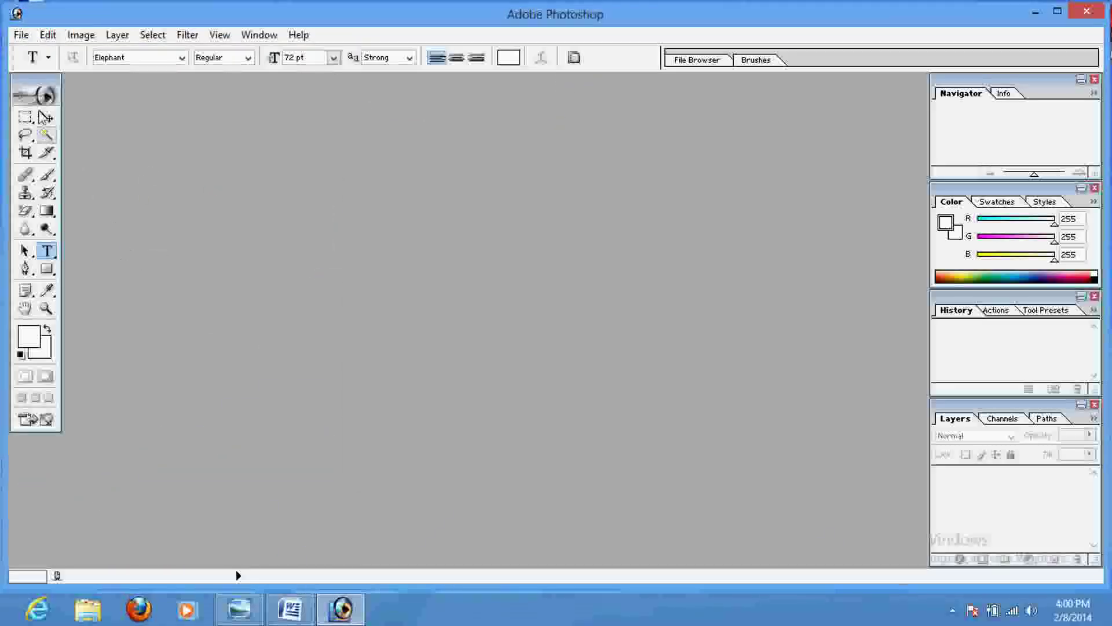
Create a new blank Untitled-1 RGB document with default settings
left_click(21, 35)
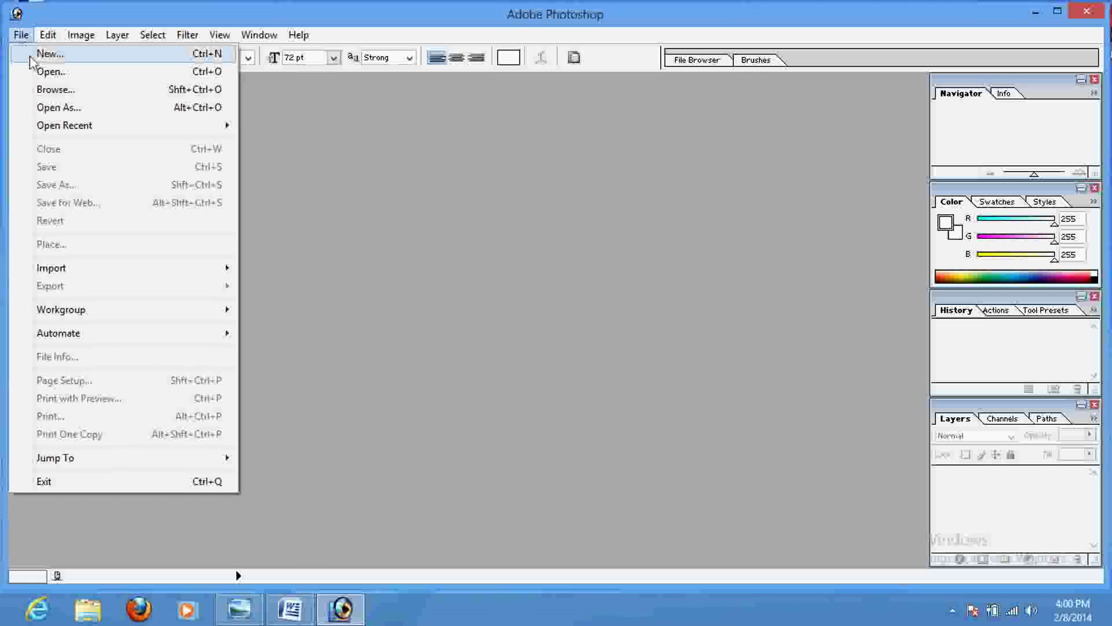
left_click(40, 52)
left_click(688, 204)
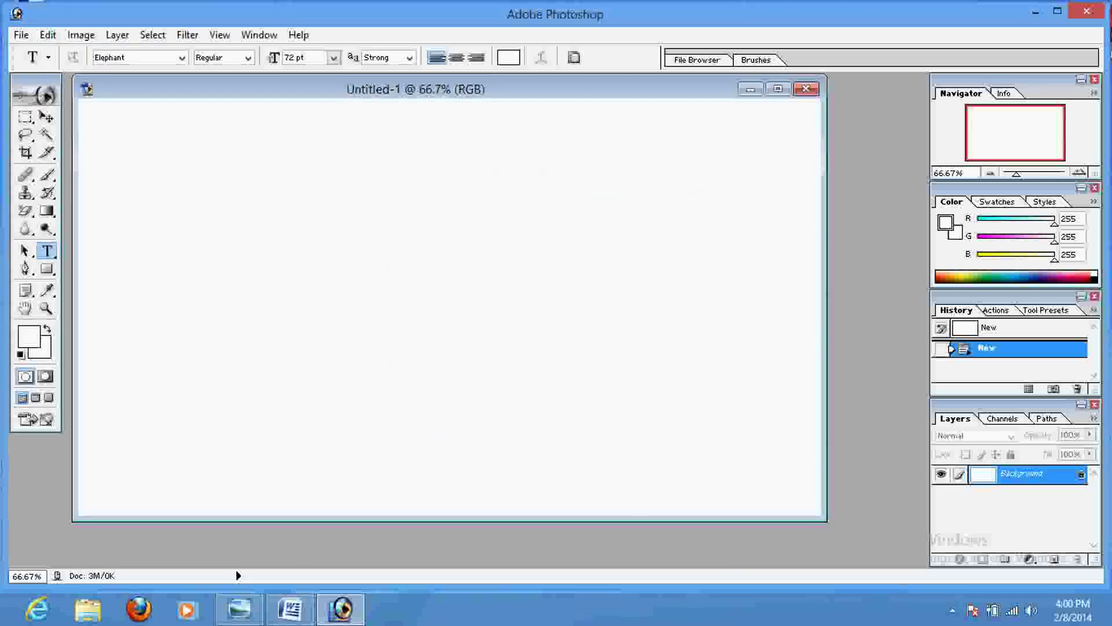
Start a type layer on the canvas and set its text colour to red
left_click(364, 233)
left_click(509, 57)
left_click(576, 207)
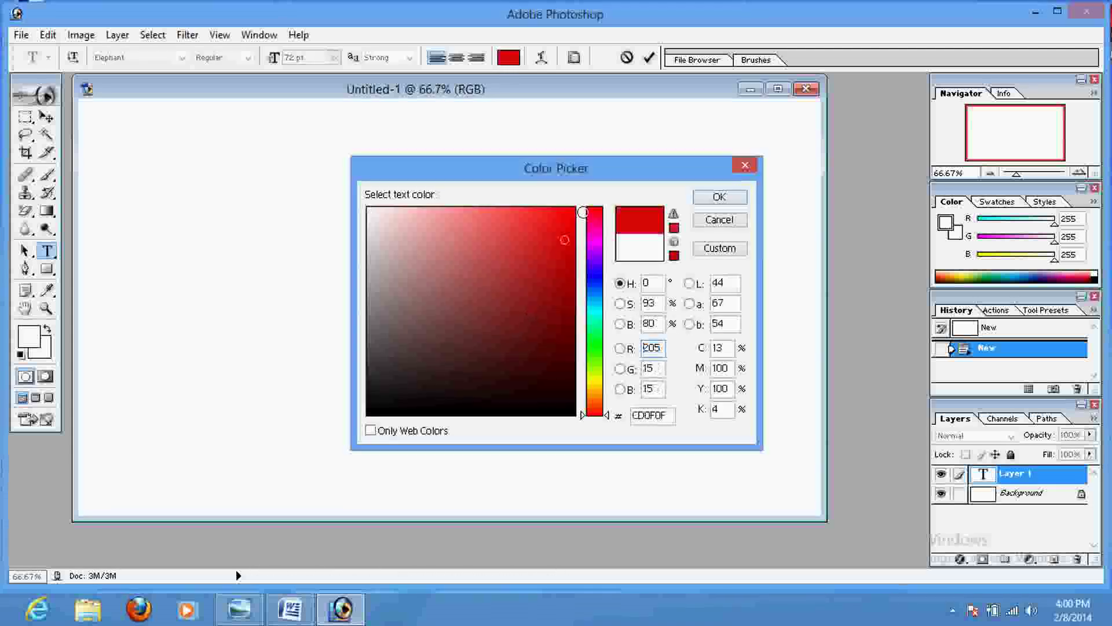
left_click(718, 197)
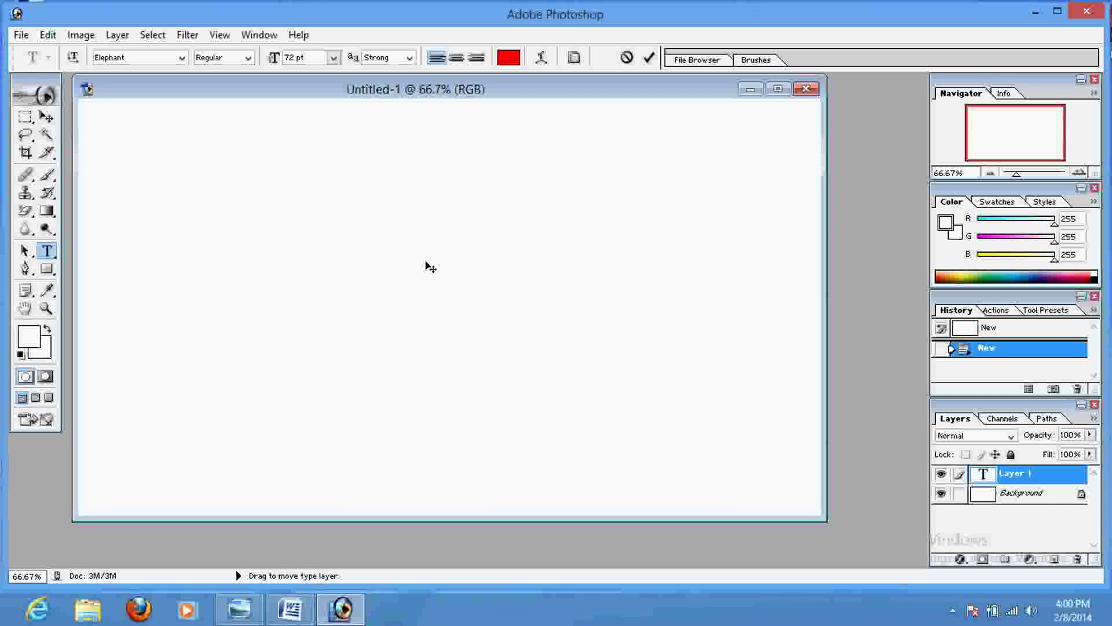
Enter the line 'my gndec bidar karnataka', move it into place, and select it for warping
type("g")
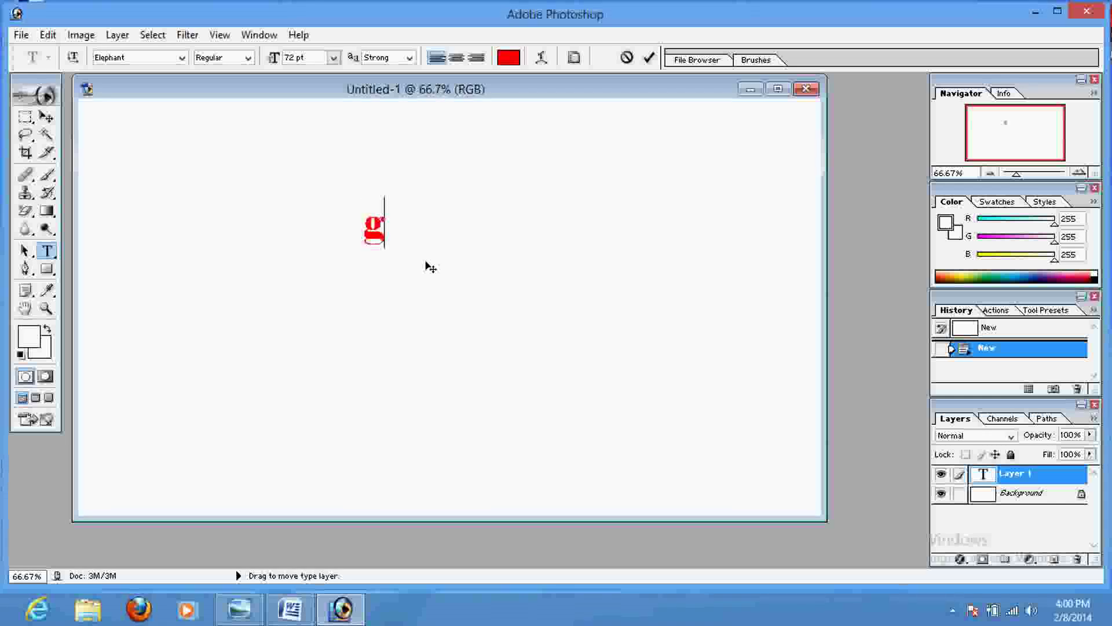
type("ndec bid")
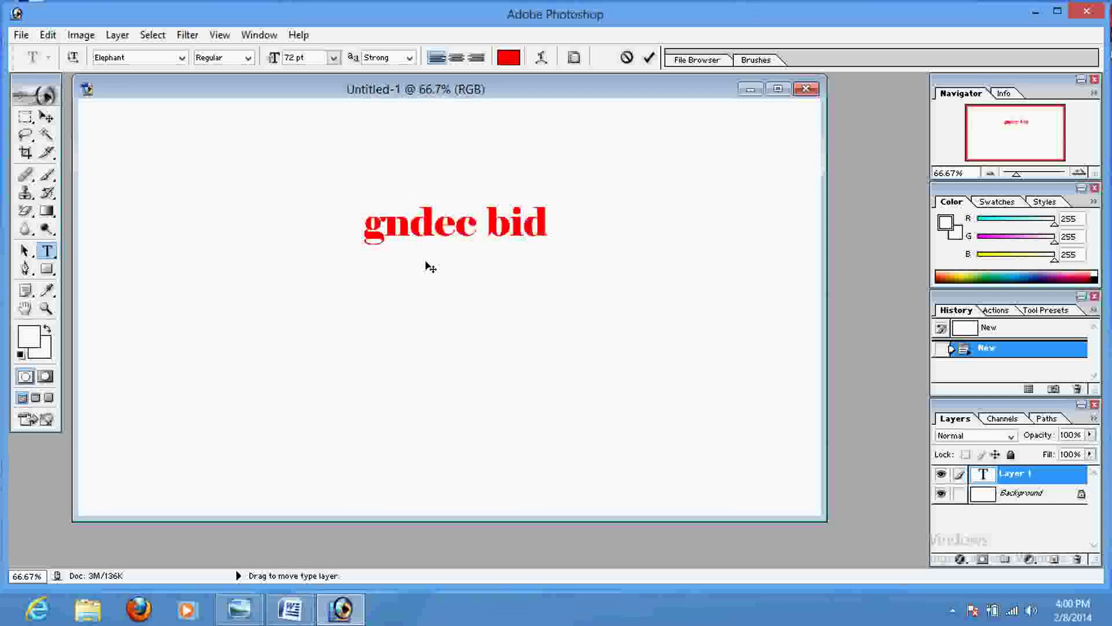
type("ar ka")
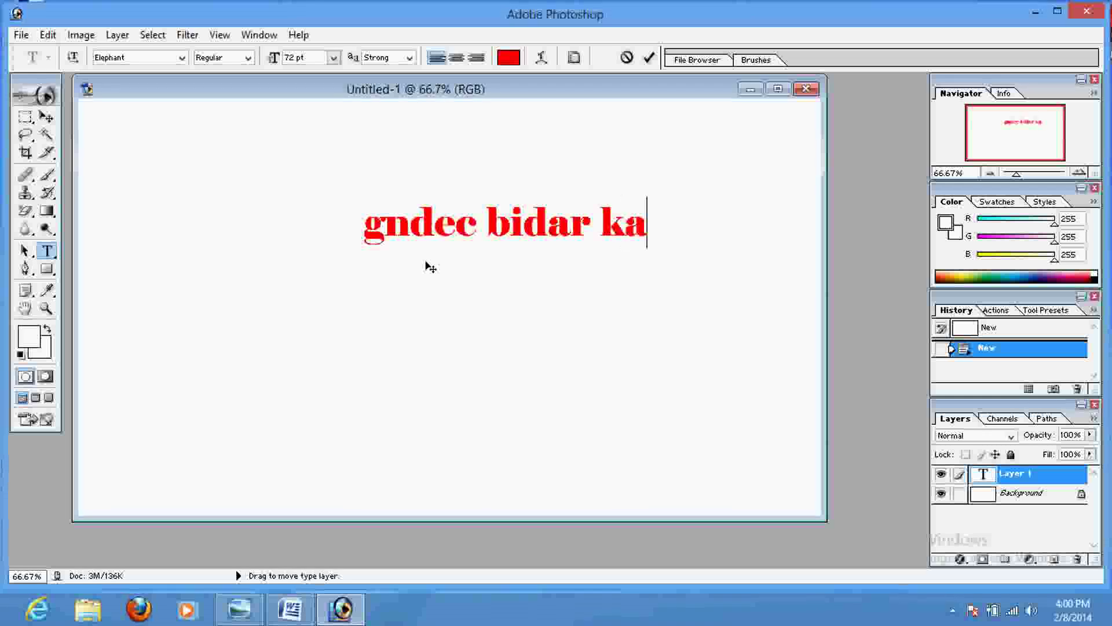
type("rnata")
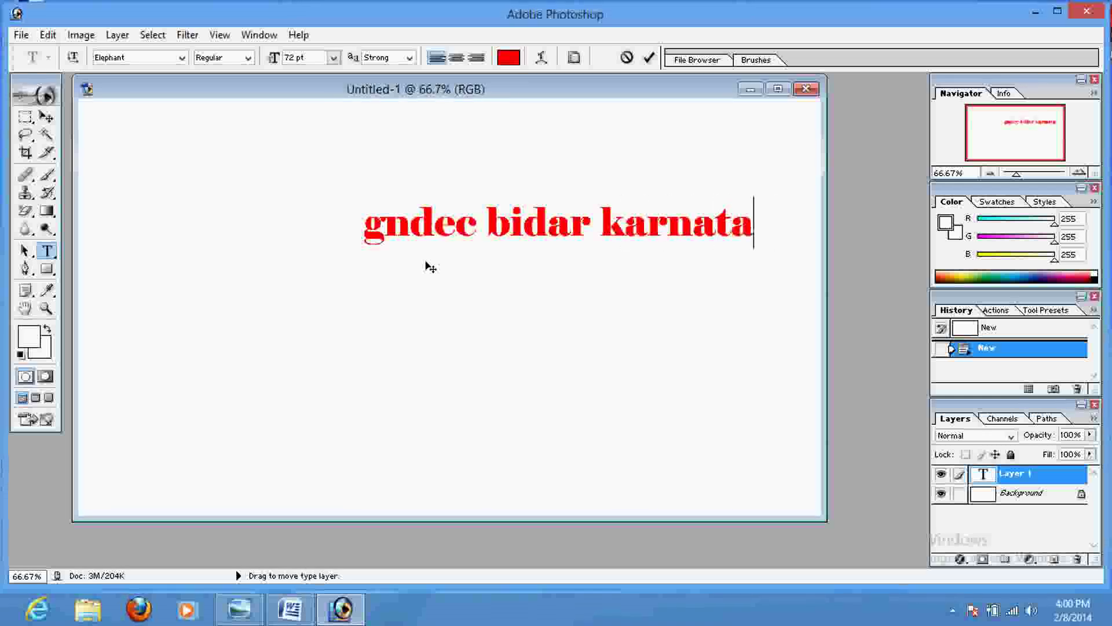
type("ka")
left_click_drag(432, 173, 325, 184)
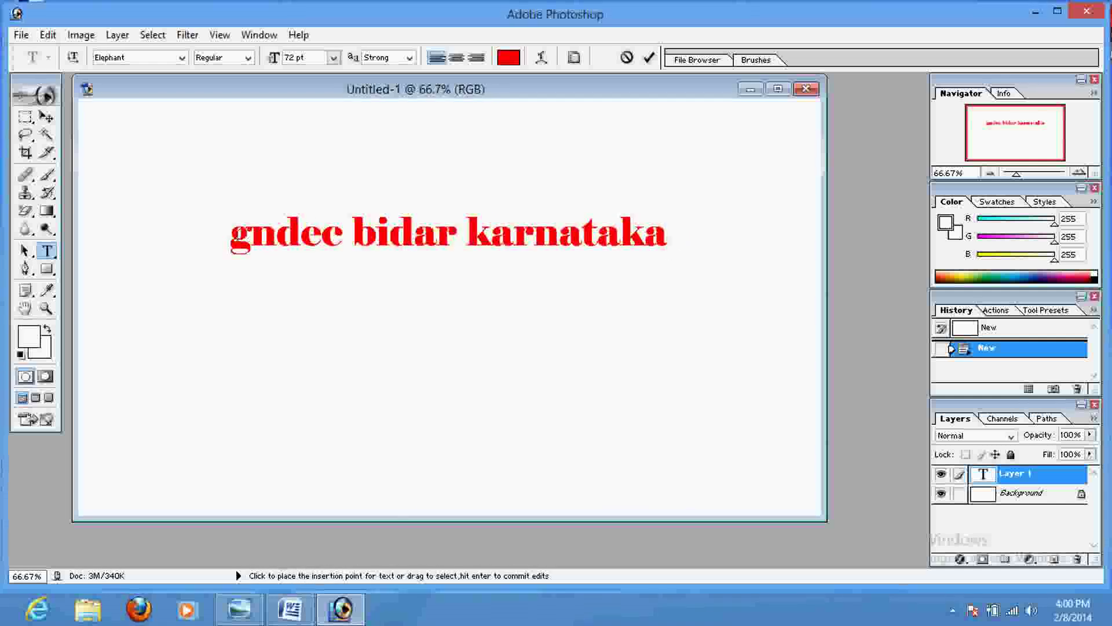
left_click(231, 235)
type("my")
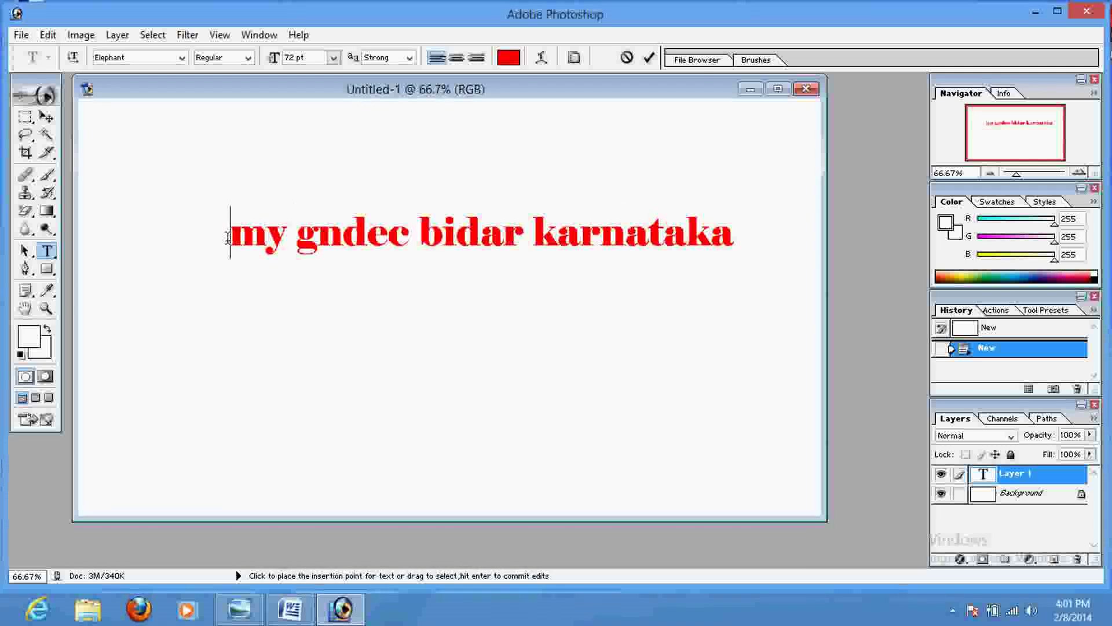
key("ctrl+a")
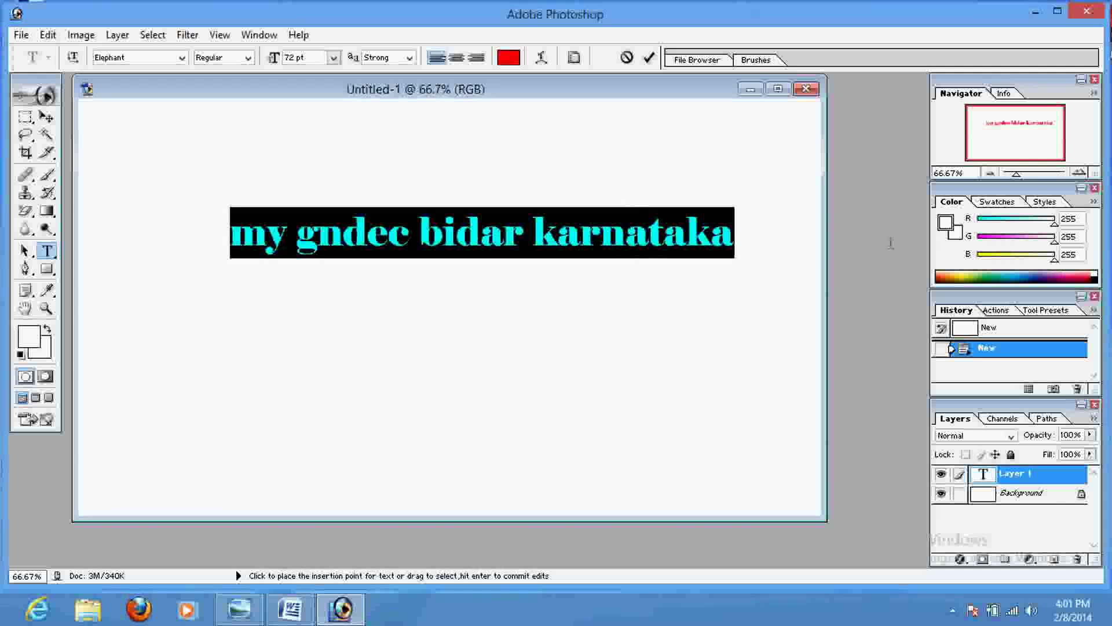
left_click(542, 58)
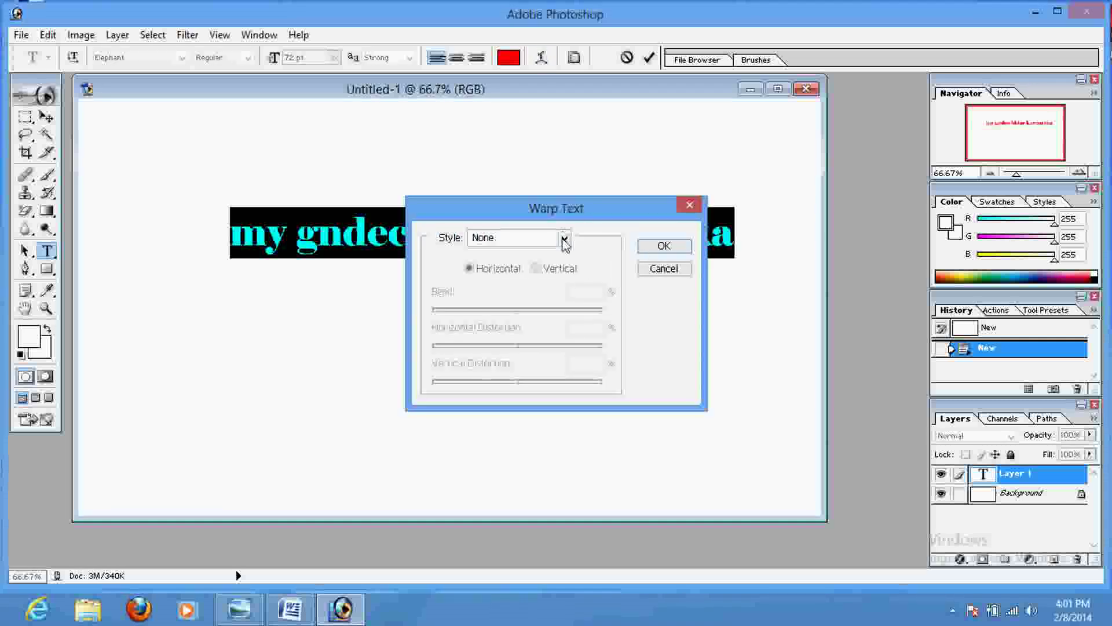
Apply an Arc warp style to the text with a bend of about +63
left_click(565, 238)
left_click(522, 286)
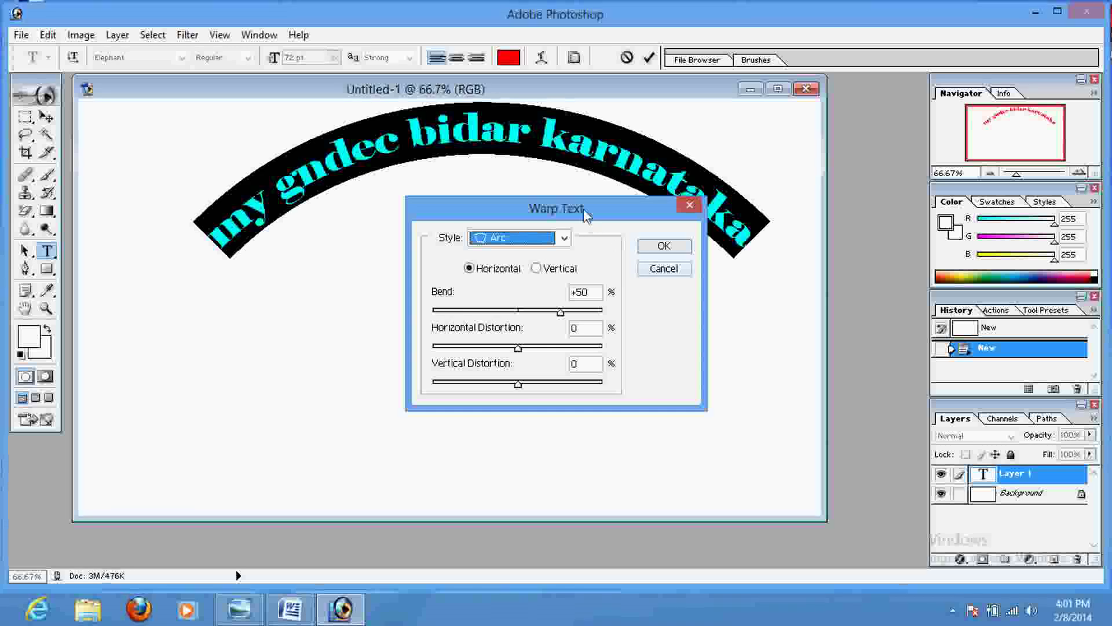
left_click_drag(585, 213, 938, 267)
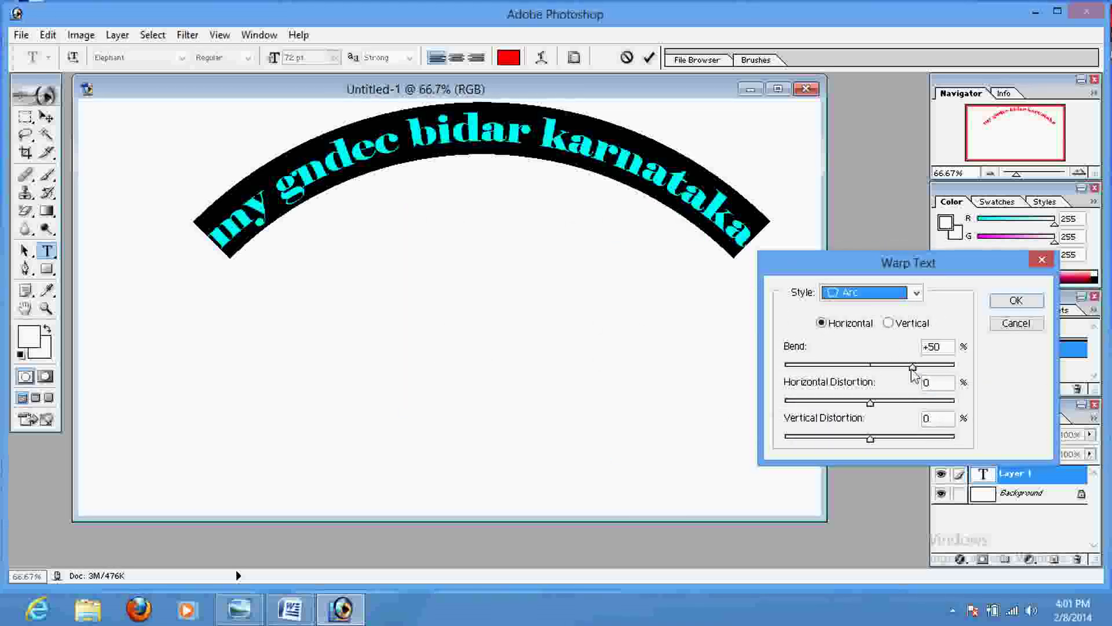
left_click_drag(913, 366, 919, 371)
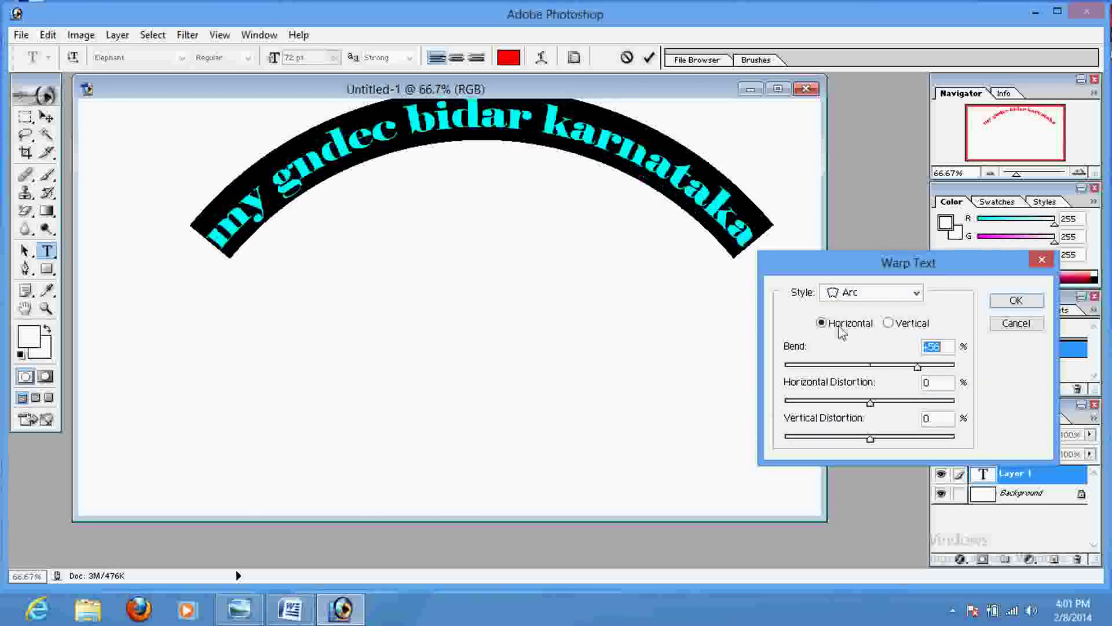
left_click_drag(917, 370, 924, 370)
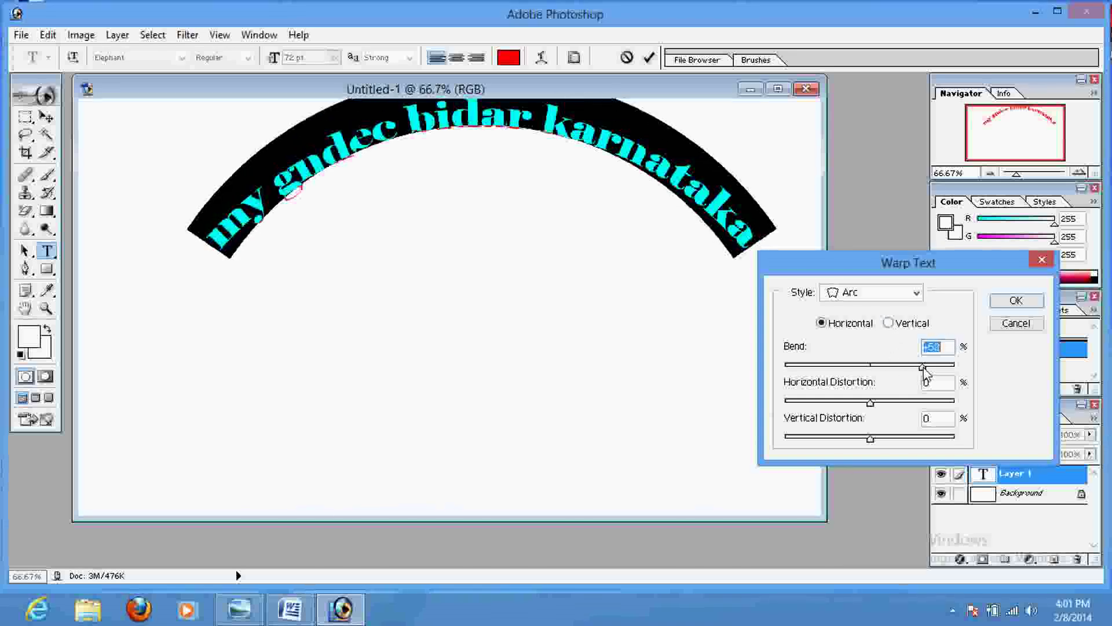
left_click(1013, 303)
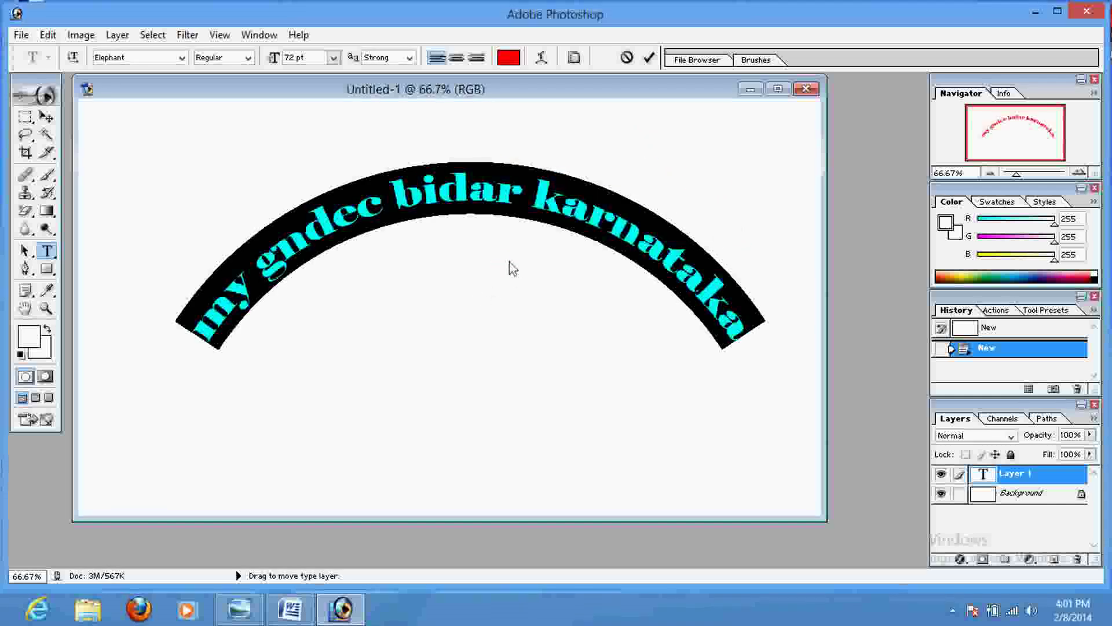
Increase the arc bend to about +83, deselect the text, and minimise Photoshop
right_click(513, 262)
left_click(541, 61)
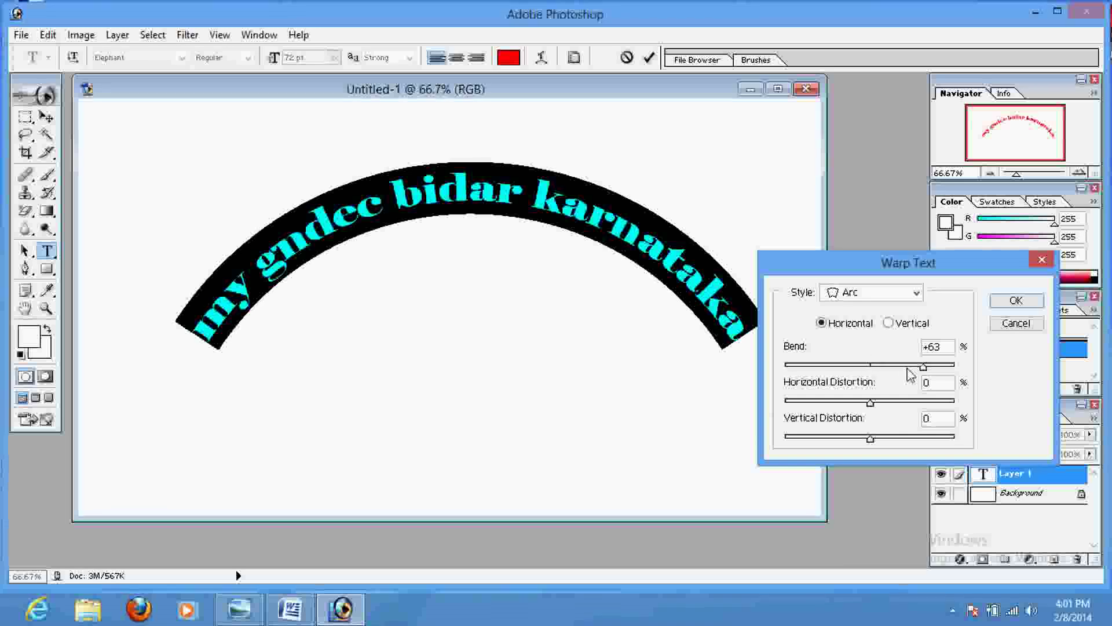
left_click_drag(923, 367, 939, 368)
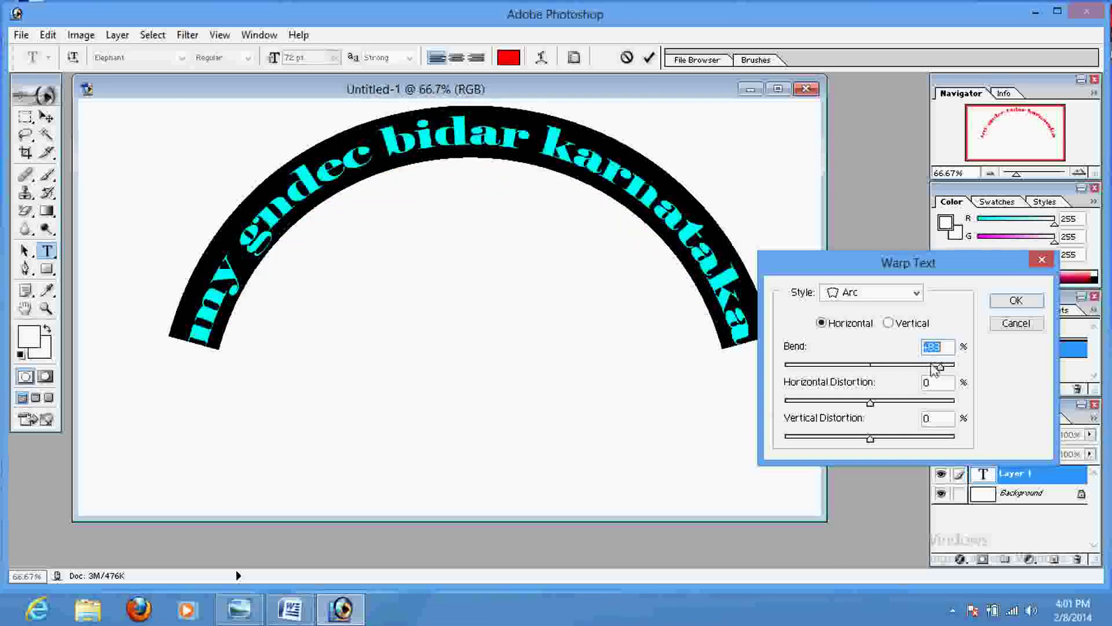
left_click(1016, 300)
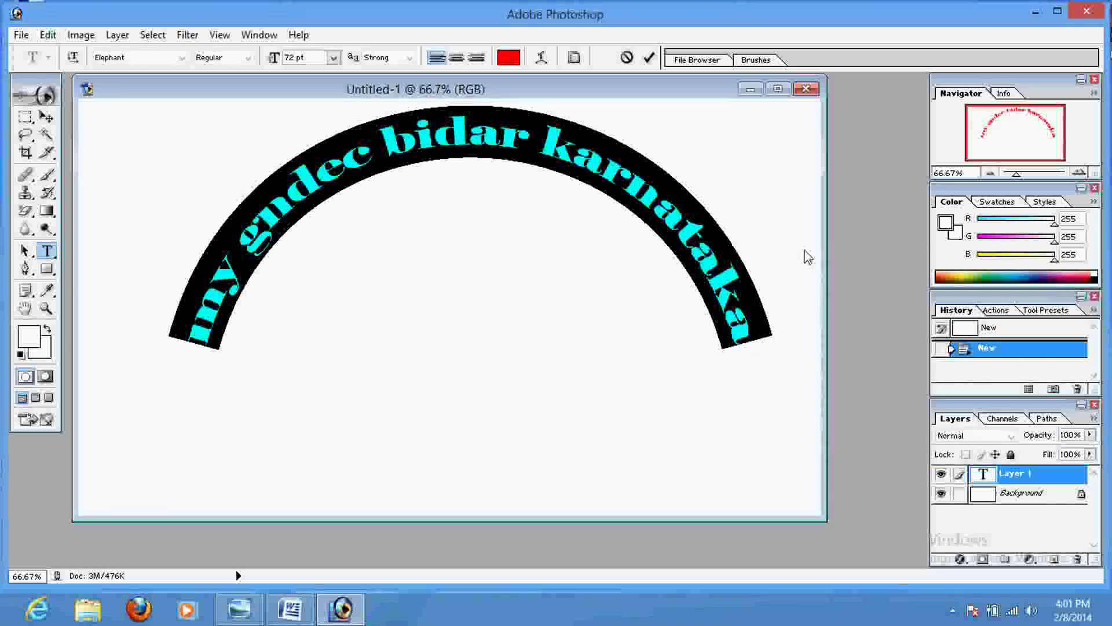
left_click(460, 155)
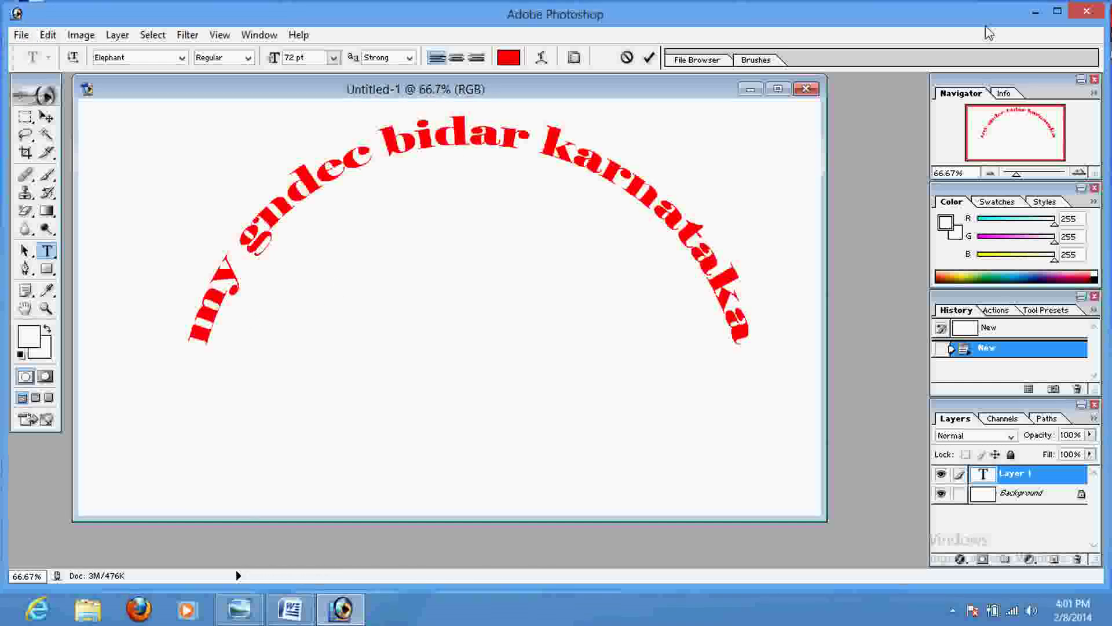
left_click(1033, 17)
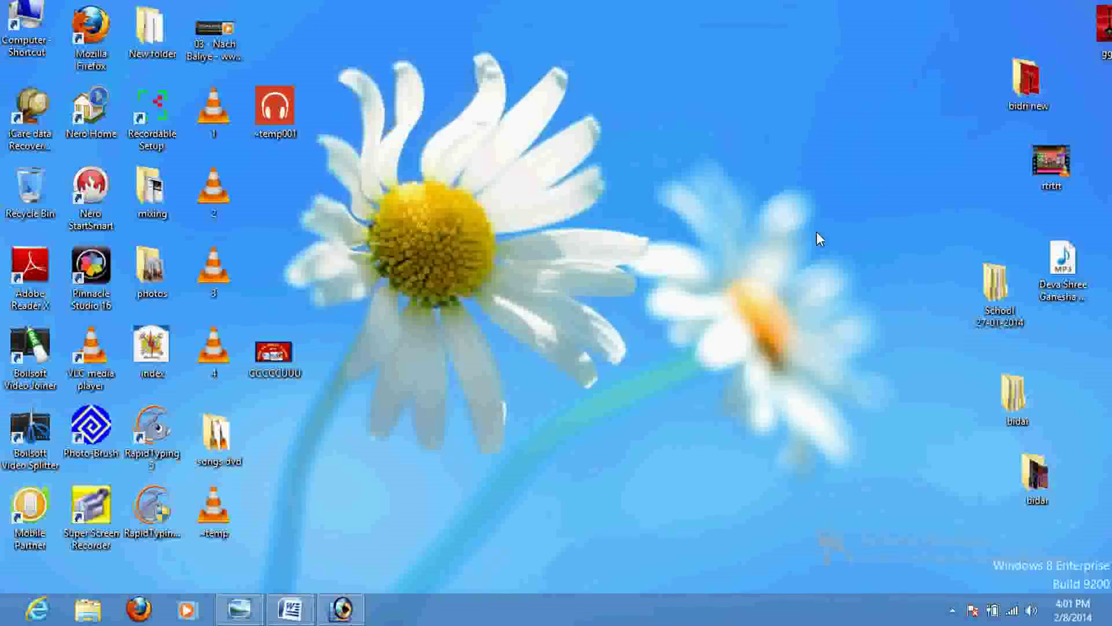
Expand the taskbar's hidden notification icons list
left_click(951, 612)
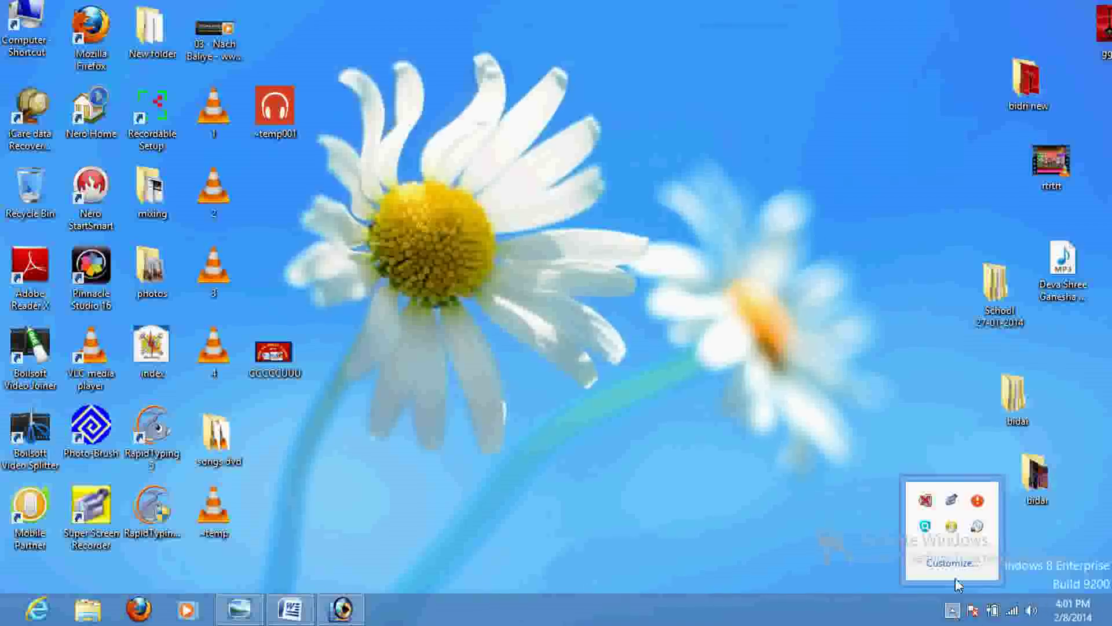